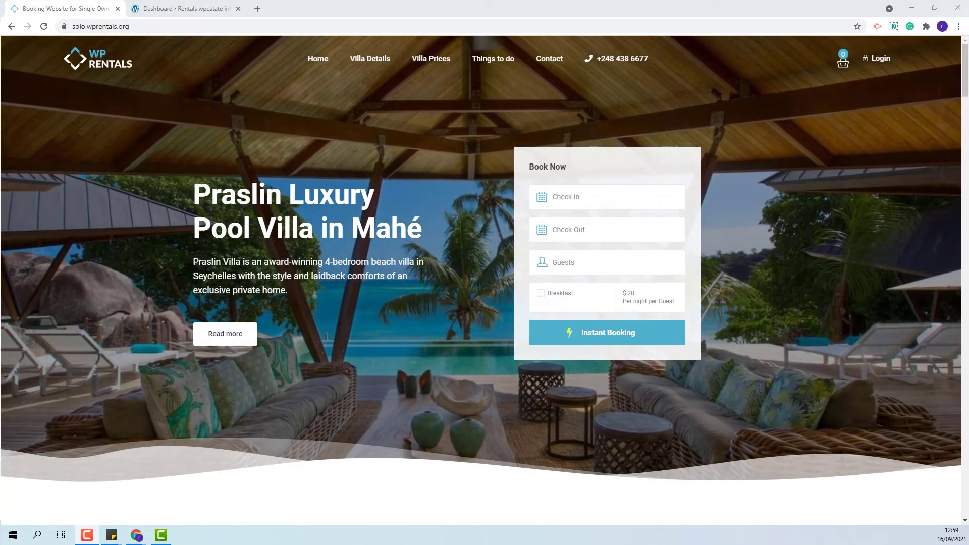
From the admin dashboard's Installed Plugins list, open the SVG Support plugin's Settings.
left_click(197, 9)
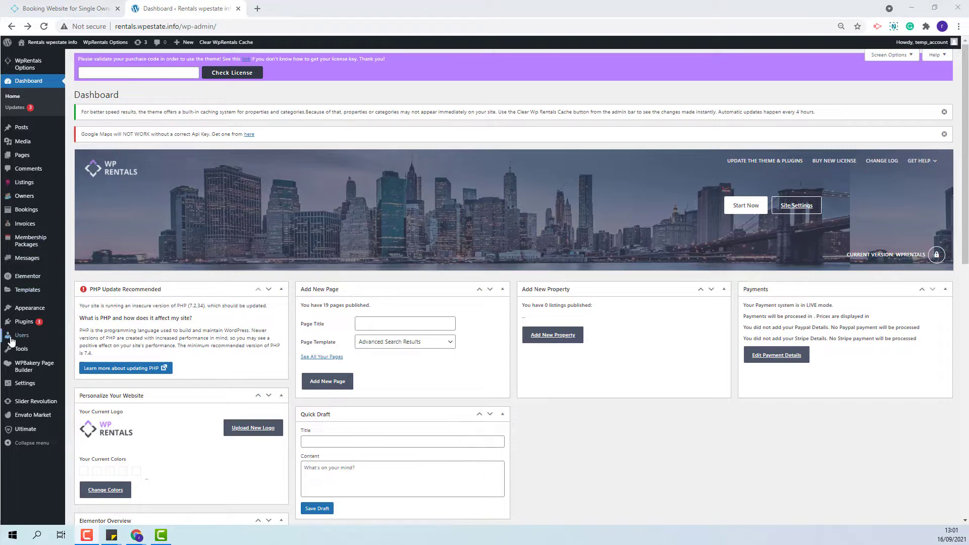
left_click(13, 327)
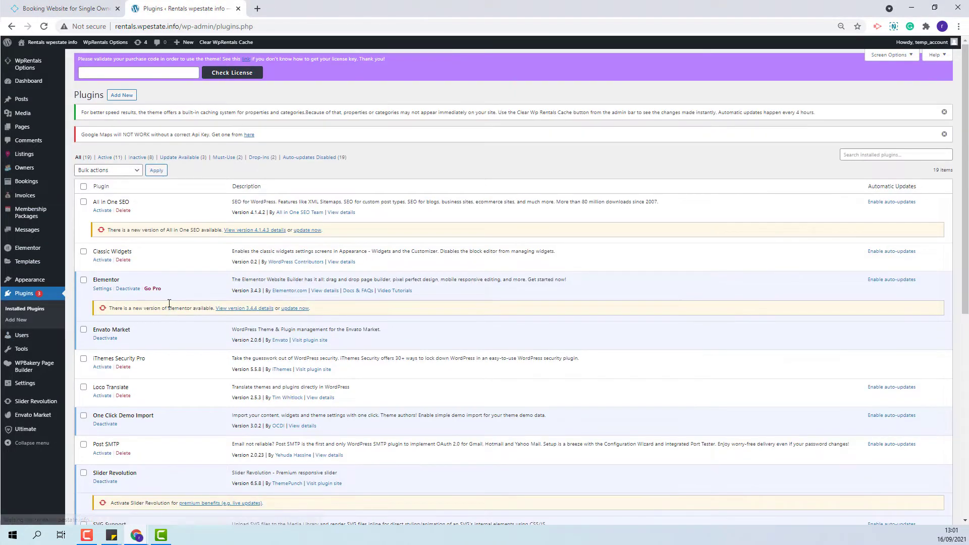
scroll(169, 305, "down", 3)
scroll(169, 306, "down", 3)
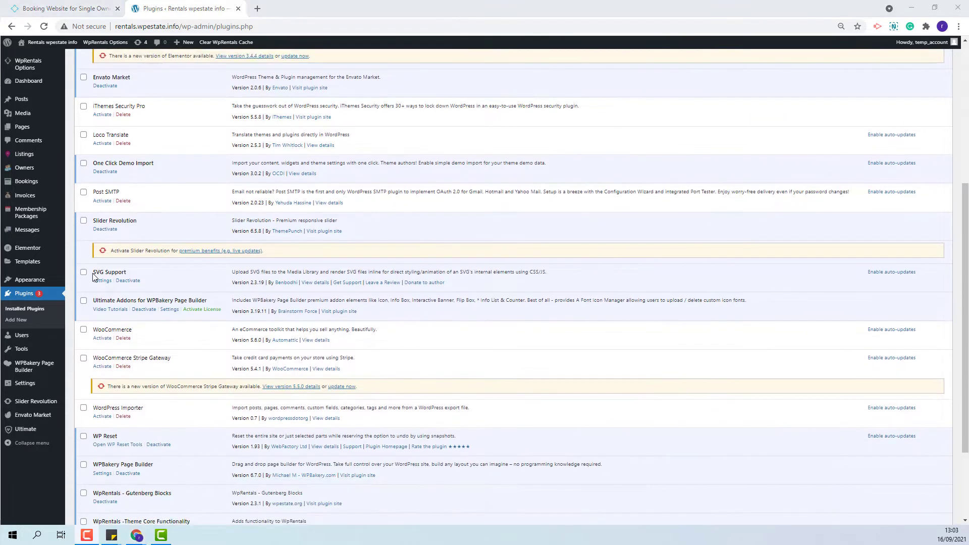
scroll(114, 273, "up", 1)
left_click(100, 281)
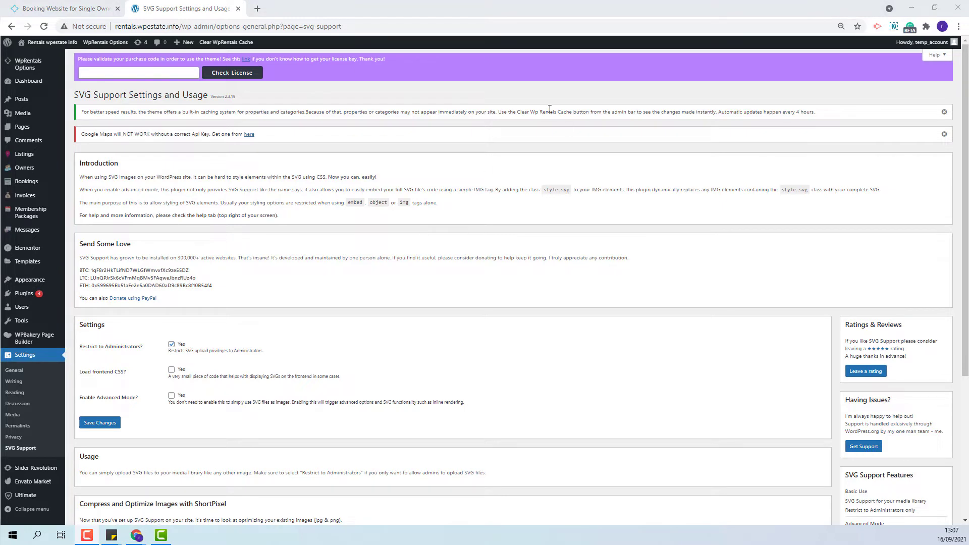
Paste the WpRentals theme purchase code into the licence field and validate it.
right_click(128, 75)
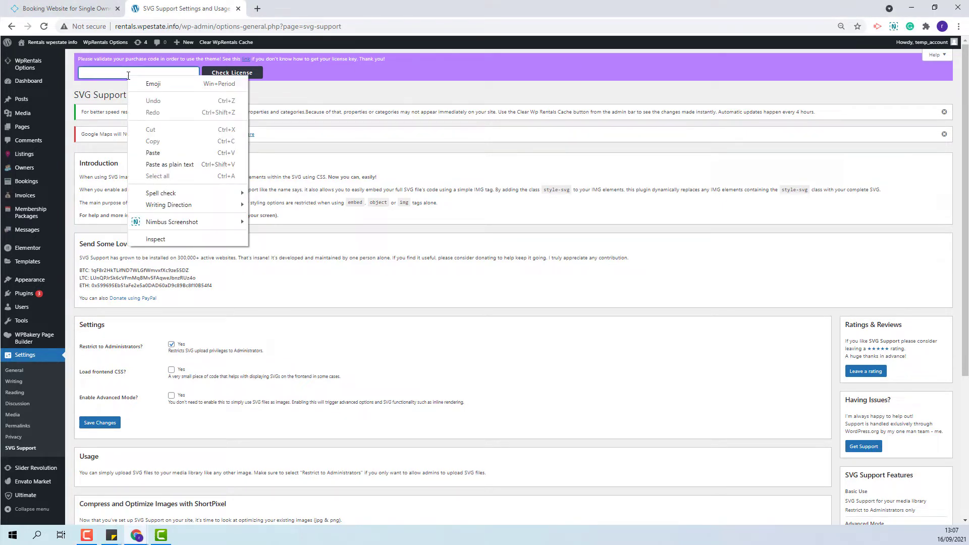
left_click(160, 154)
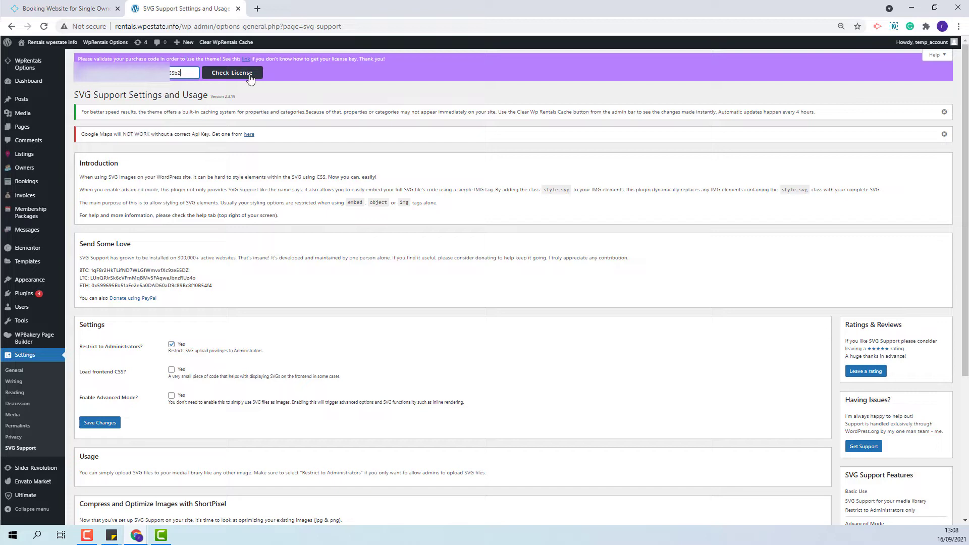
left_click(250, 75)
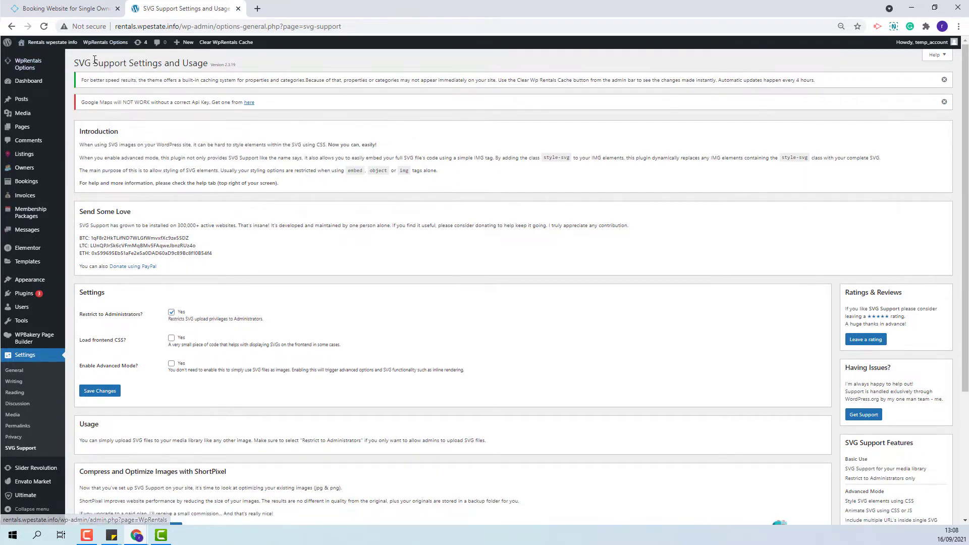
Import the Praslin Luxury Pool Villa Solo Owner Demo from WpRentals Import Demo.
mouse_move(24, 69)
left_click(82, 64)
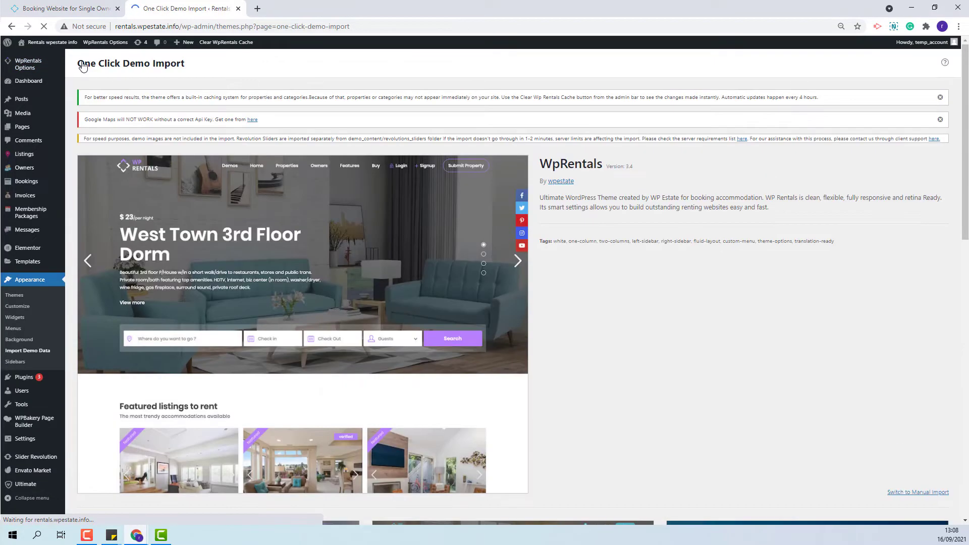
scroll(626, 282, "down", 2)
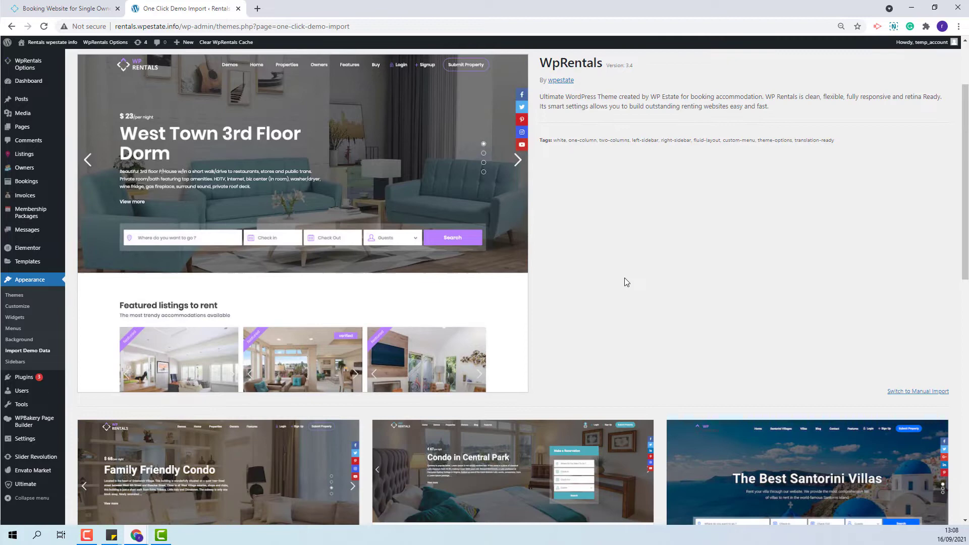
scroll(626, 282, "down", 10)
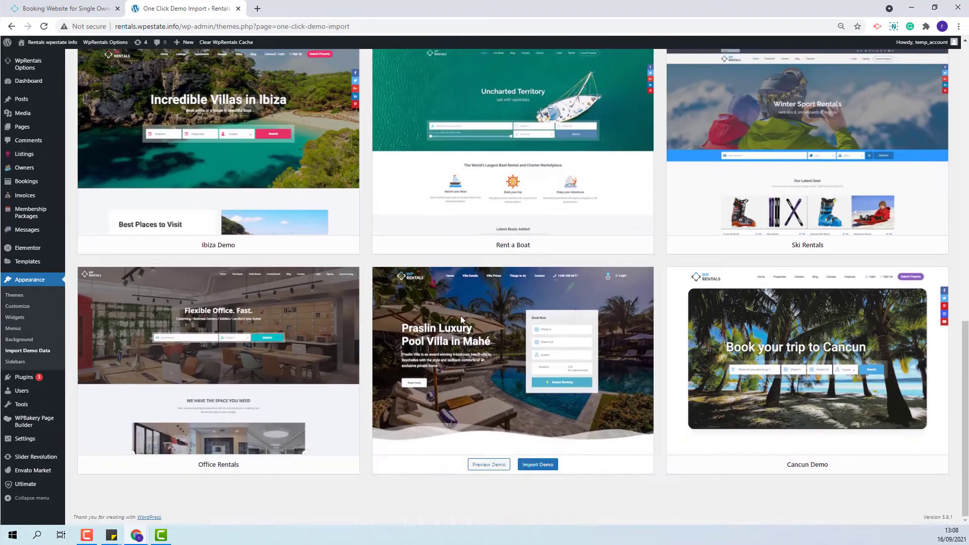
left_click(539, 469)
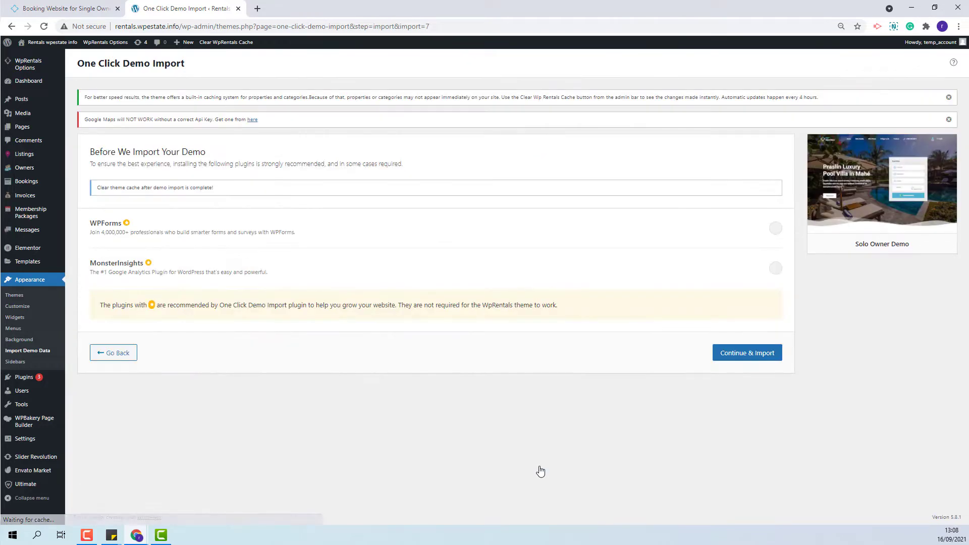
left_click(736, 355)
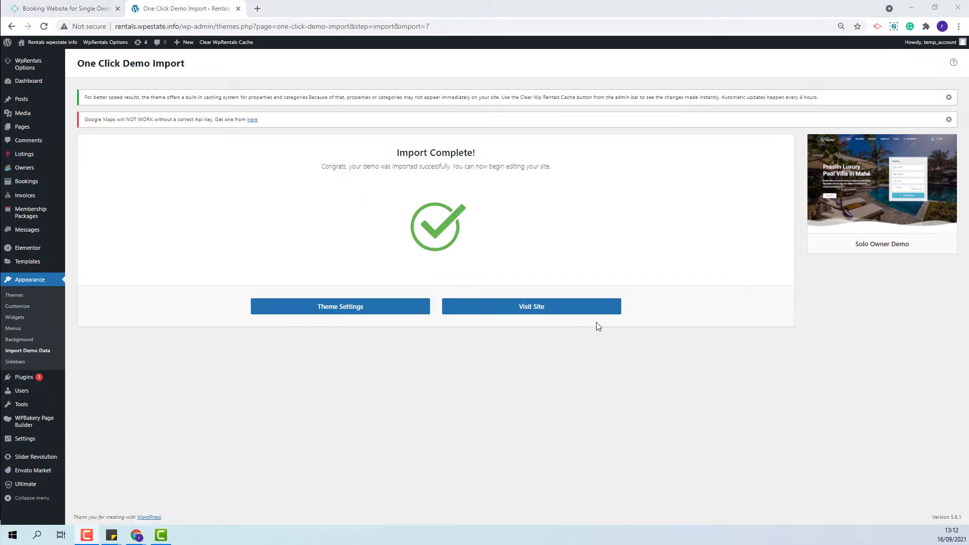
Visit the live site and scroll through the imported villa homepage, then back to the top.
left_click(533, 310)
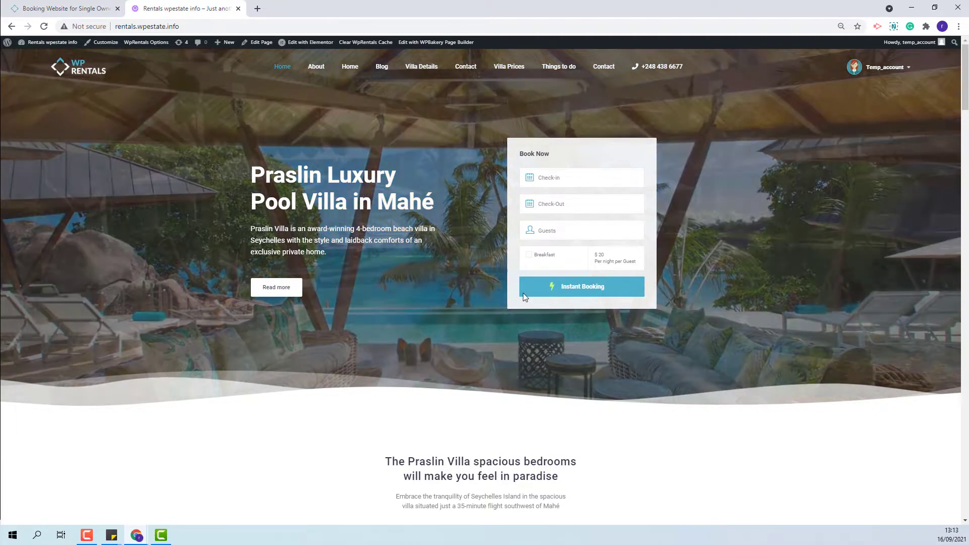
scroll(553, 330, "down", 10)
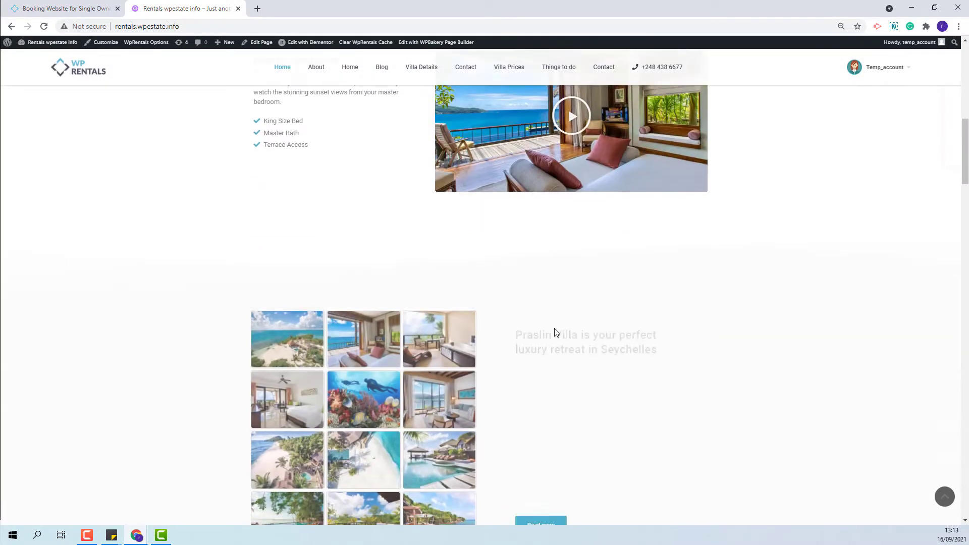
scroll(555, 332, "down", 15)
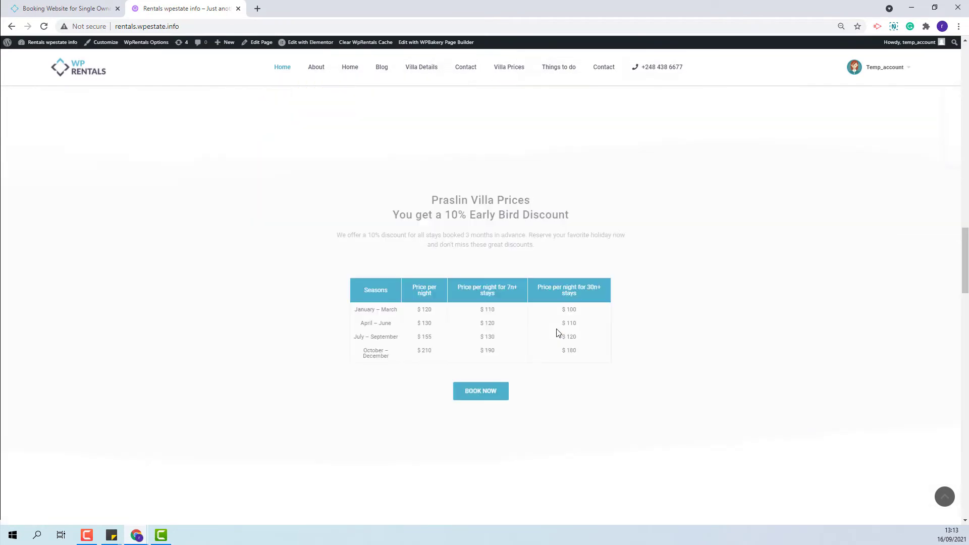
scroll(556, 332, "down", 12)
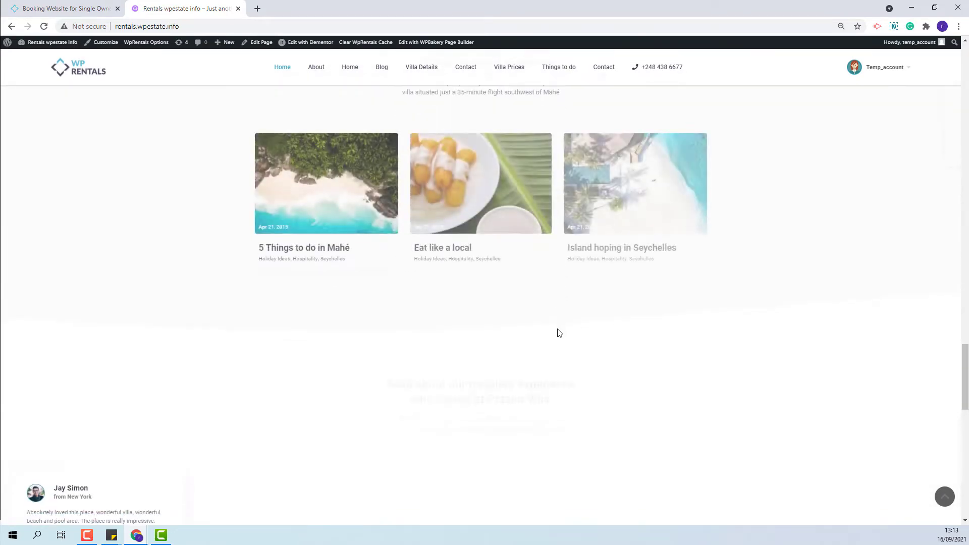
scroll(559, 333, "down", 12)
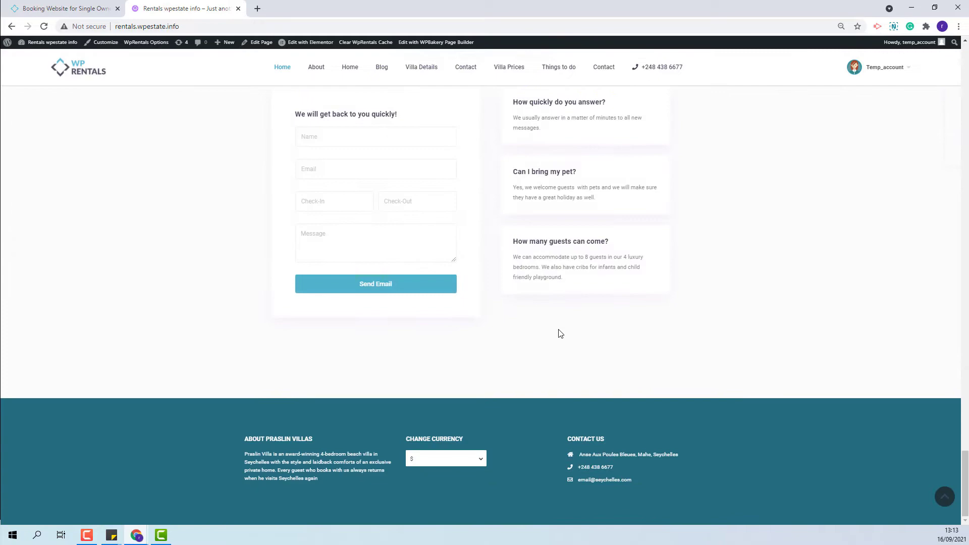
scroll(560, 333, "up", 12)
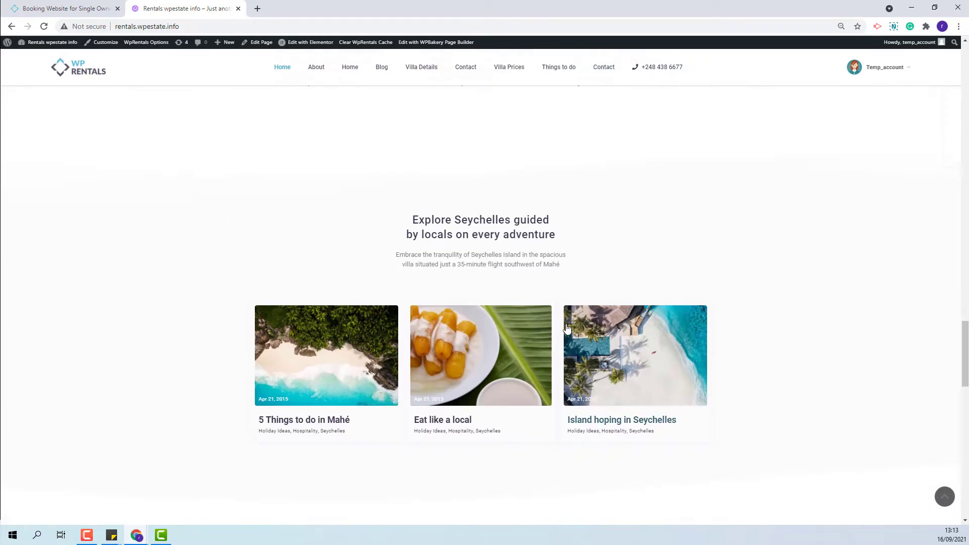
scroll(566, 328, "up", 12)
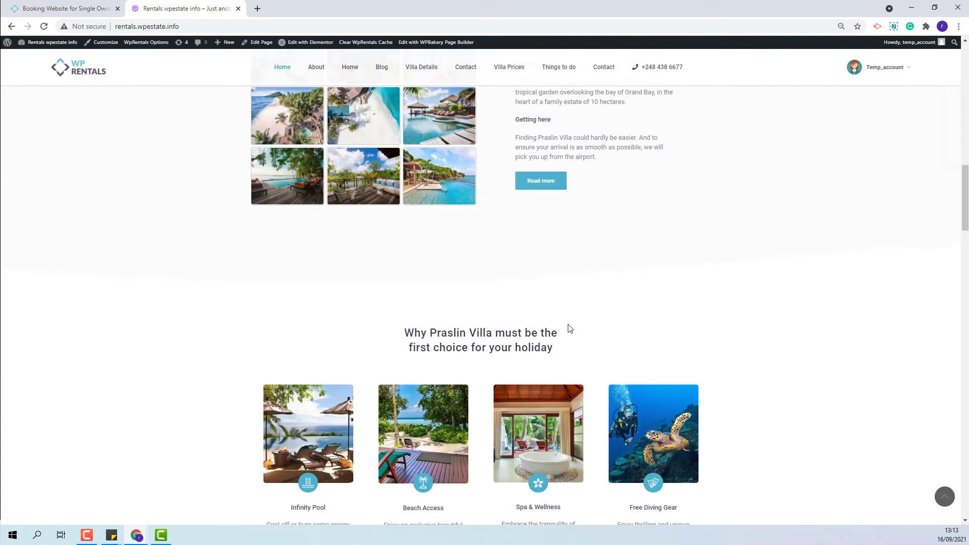
scroll(569, 329, "up", 10)
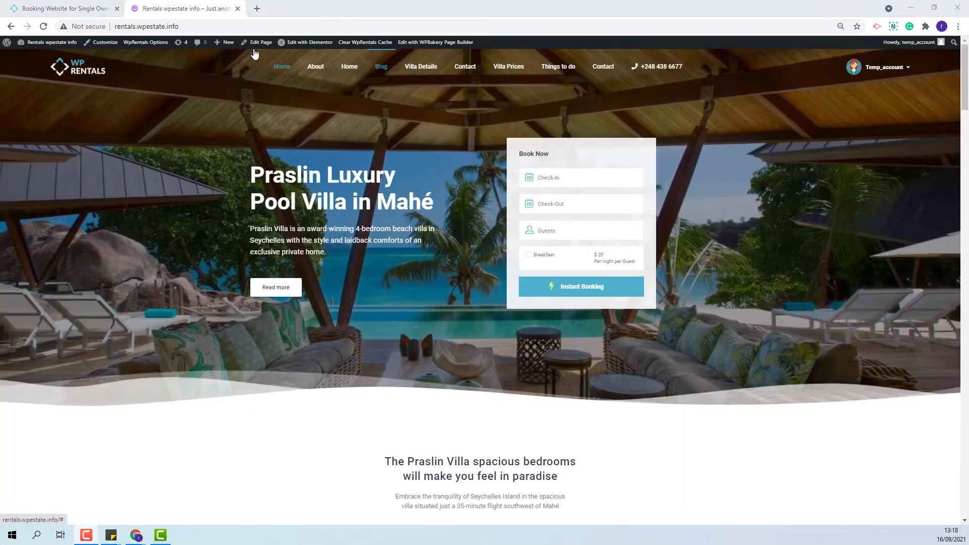
In WpRentals Options > Login & Register, select the demo username in the allowed-publishers field.
right_click(146, 44)
left_click(157, 51)
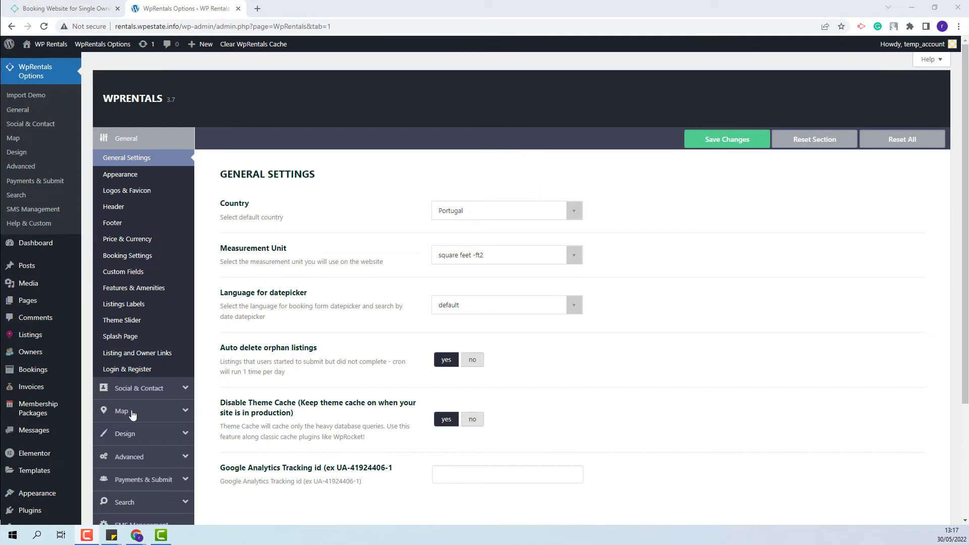
left_click(101, 373)
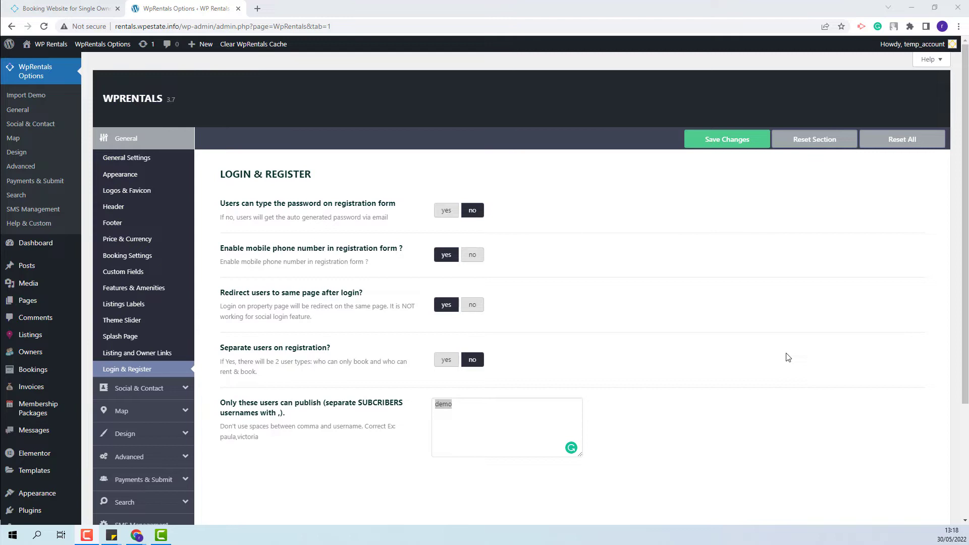
left_click(459, 408)
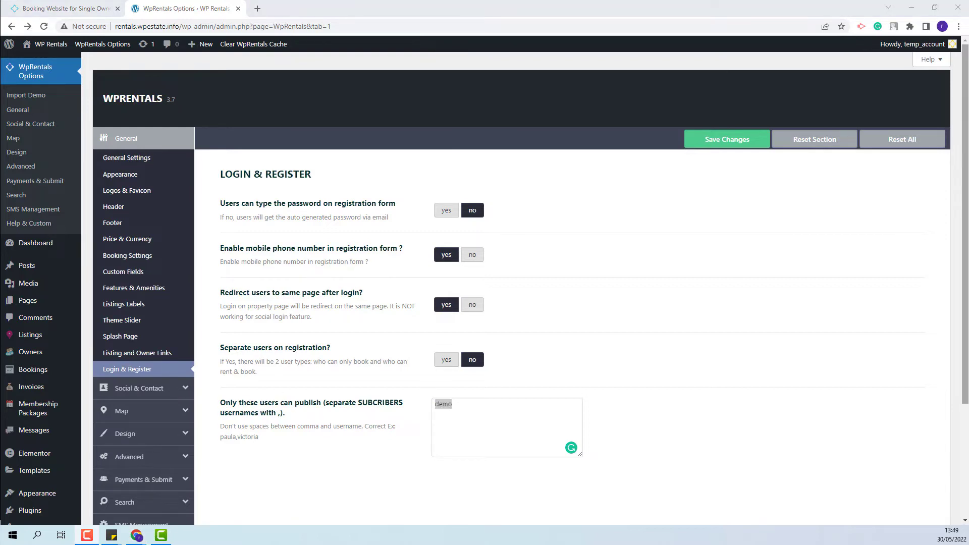
left_click_drag(444, 404, 459, 404)
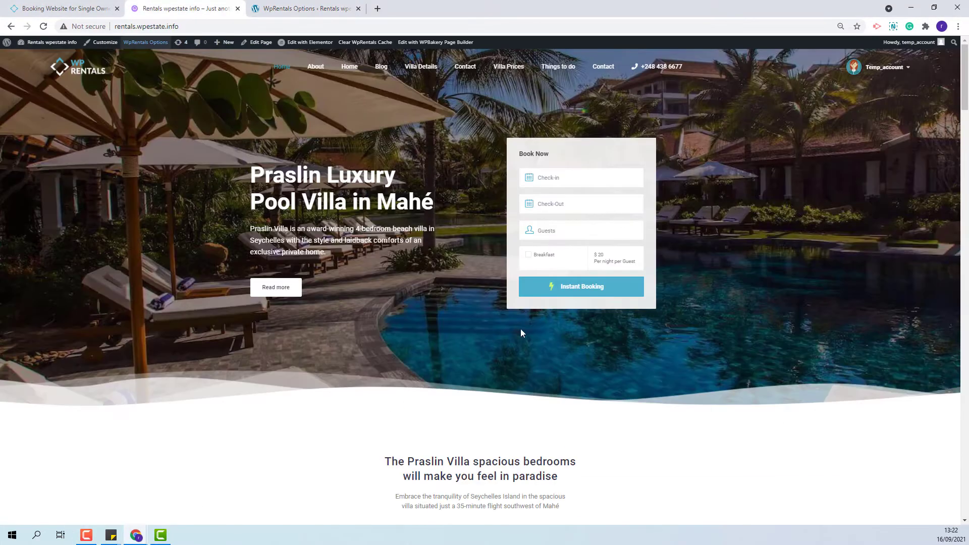
Open My Profile from the account avatar menu at the top right.
left_click(882, 71)
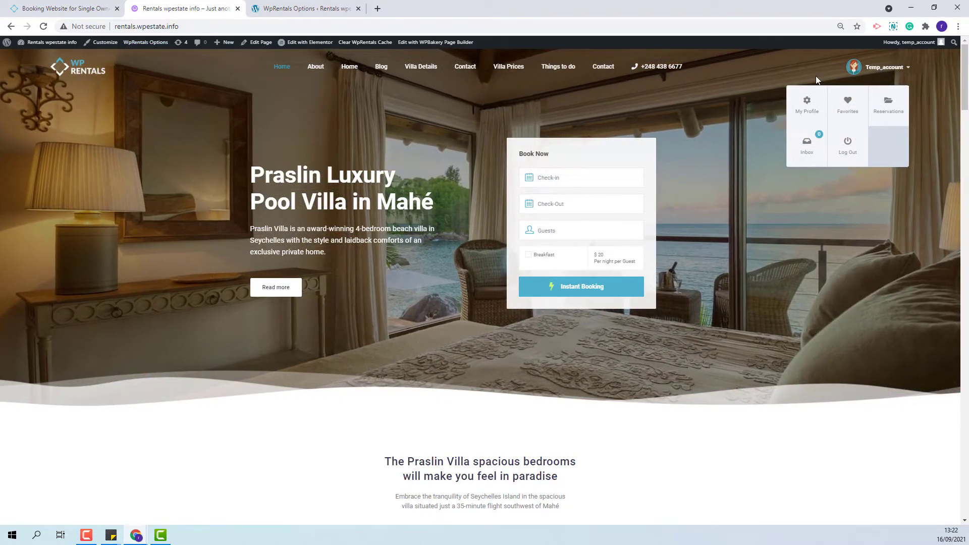
left_click(807, 103)
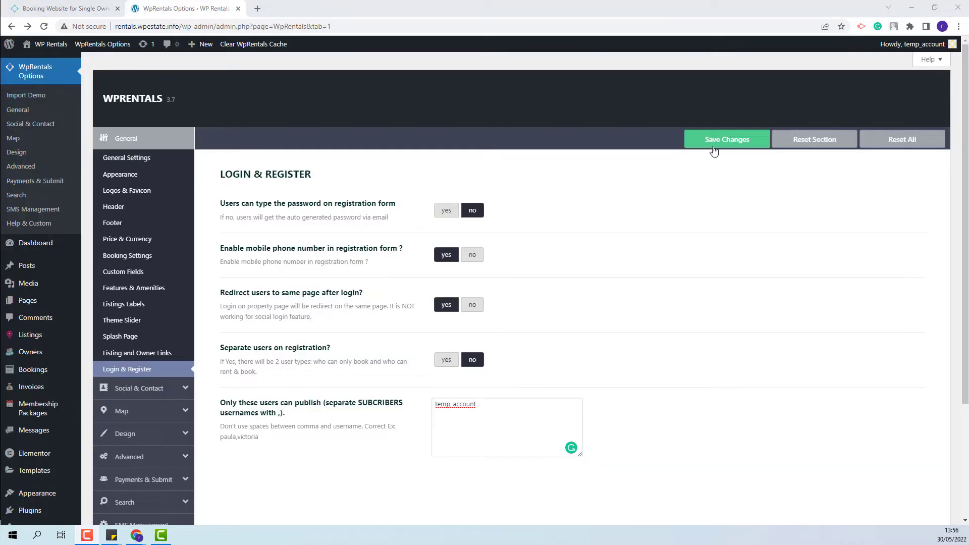
Save the WpRentals Options changes, then view My Listings in the owner dashboard.
left_click(727, 140)
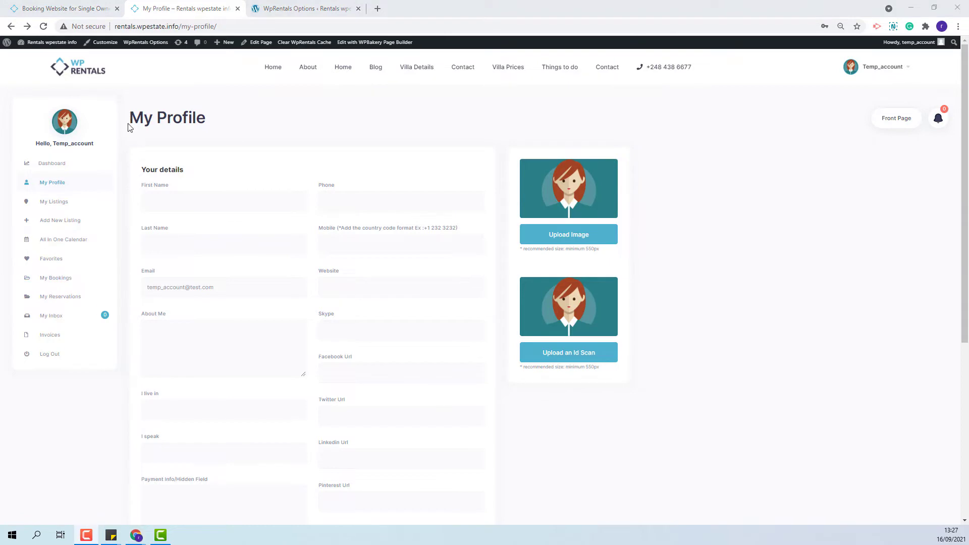
left_click(167, 247)
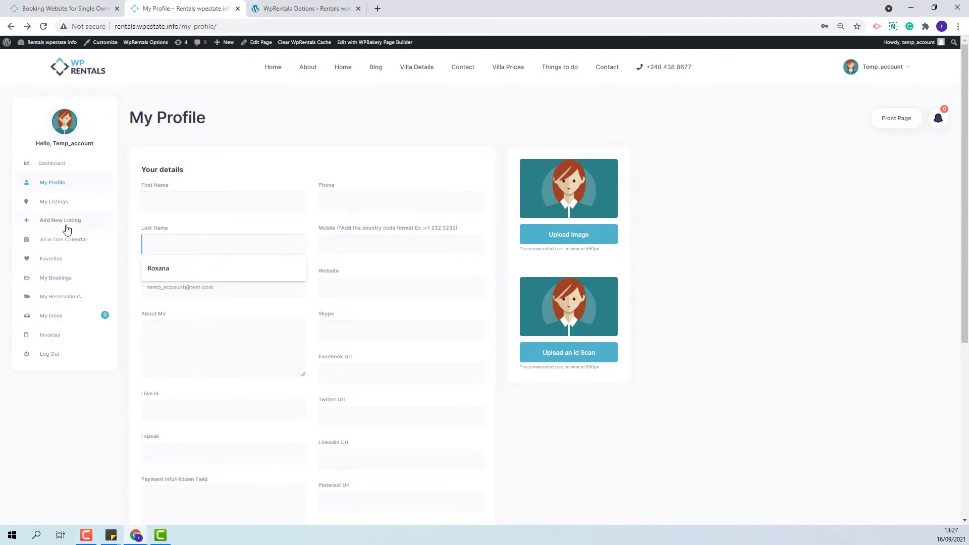
left_click(51, 207)
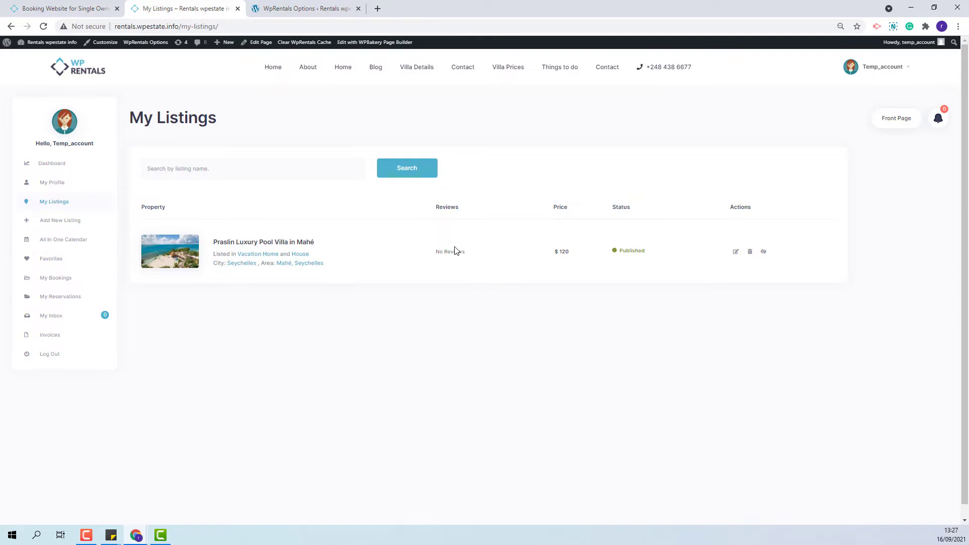
Review the villa listing's edit form and Category choices, then return home unchanged.
left_click(736, 255)
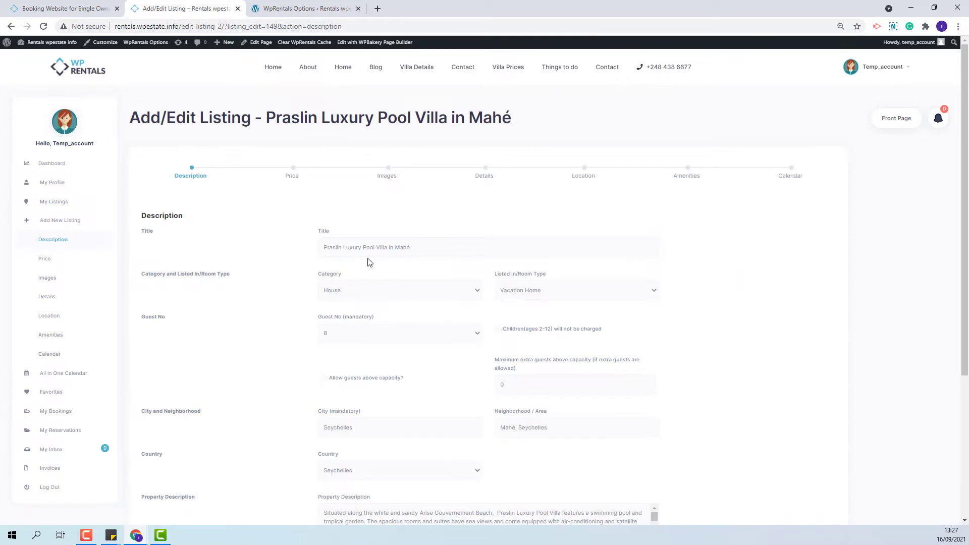
left_click(363, 295)
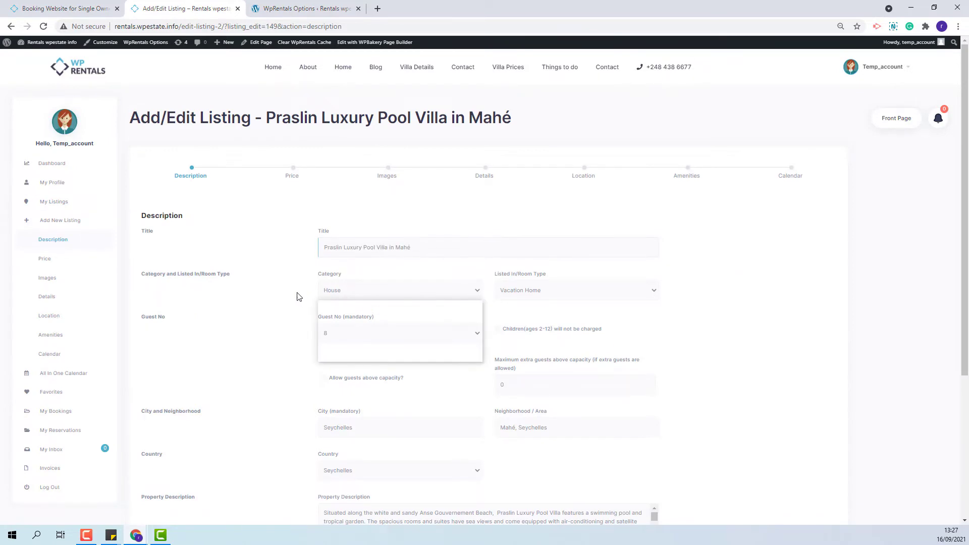
left_click(700, 320)
scroll(471, 306, "down", 4)
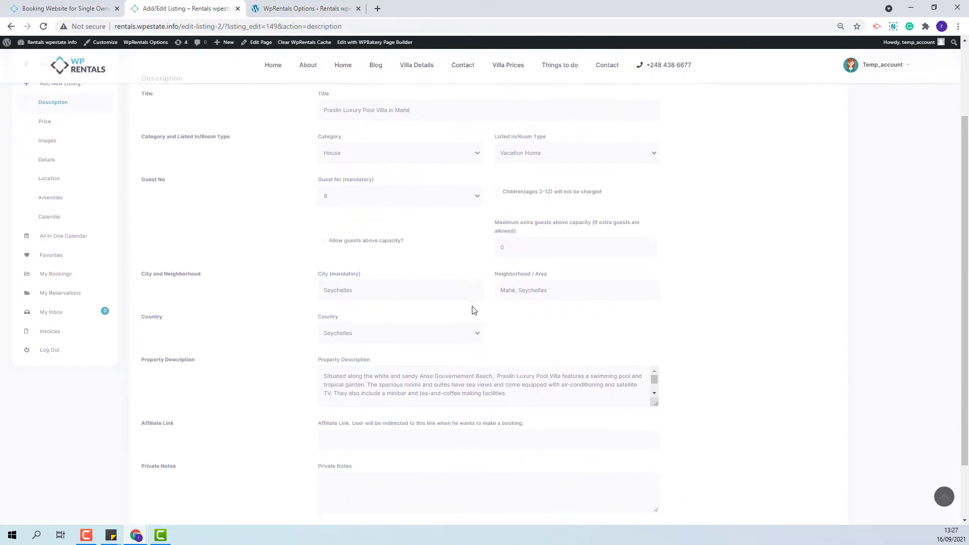
scroll(470, 306, "up", 3)
scroll(474, 308, "up", 1)
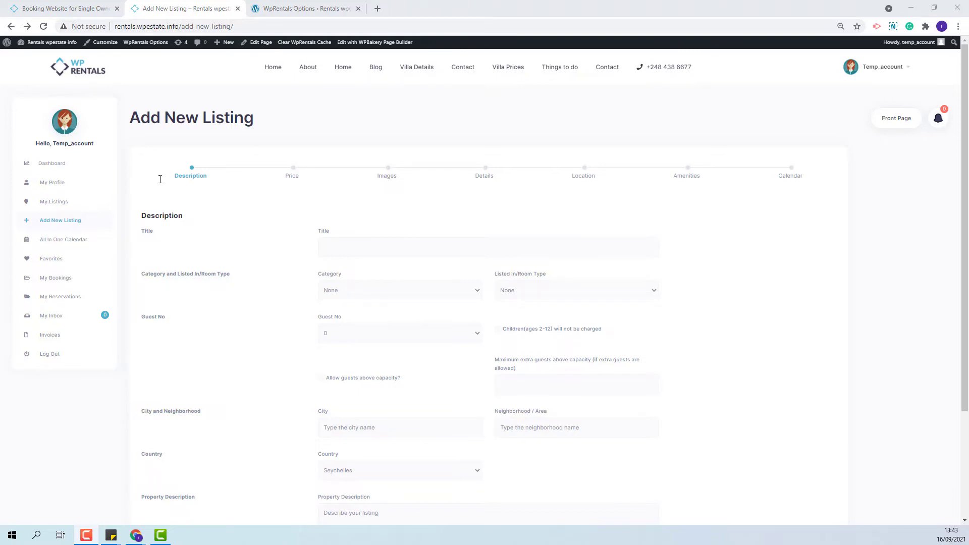
left_click(58, 72)
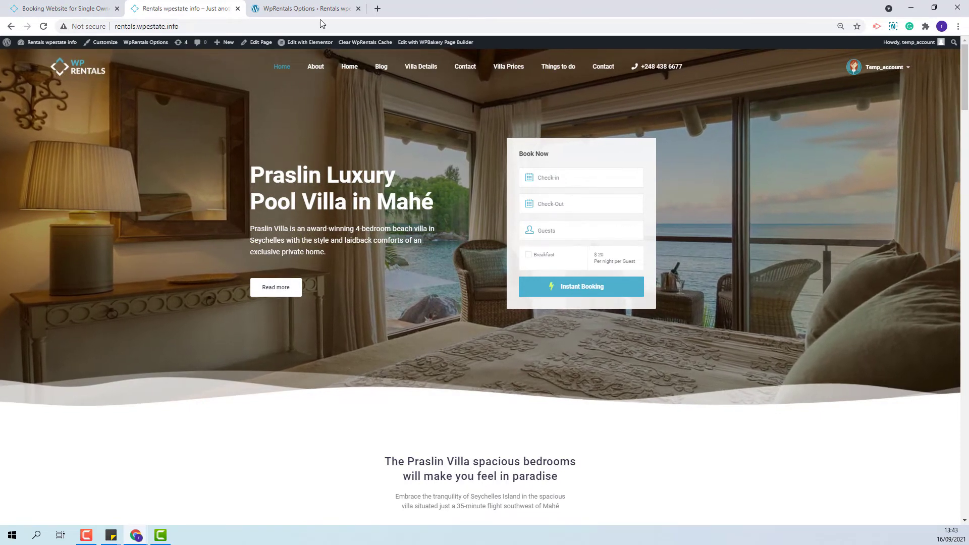
Edit the homepage with Elementor and select the Booking Form's property ID value.
mouse_move(316, 44)
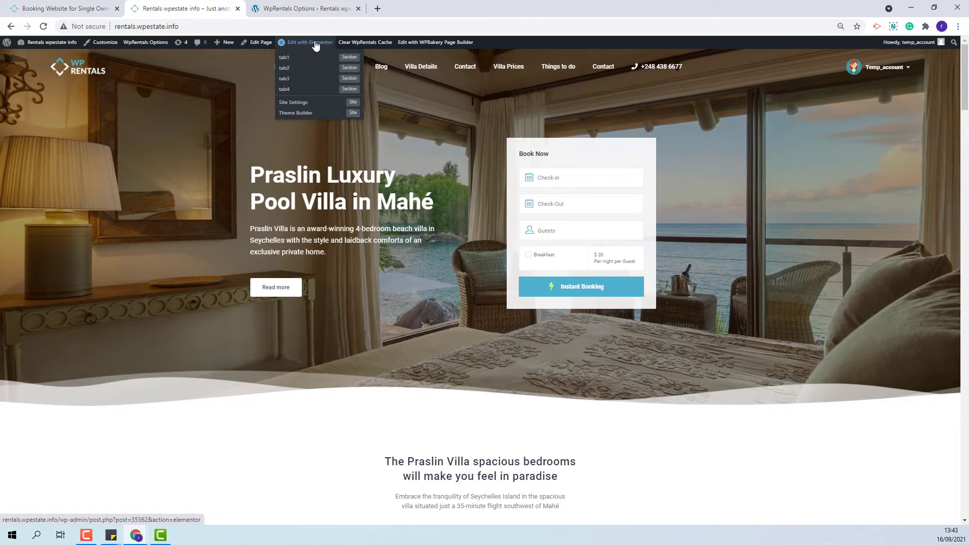
left_click(316, 45)
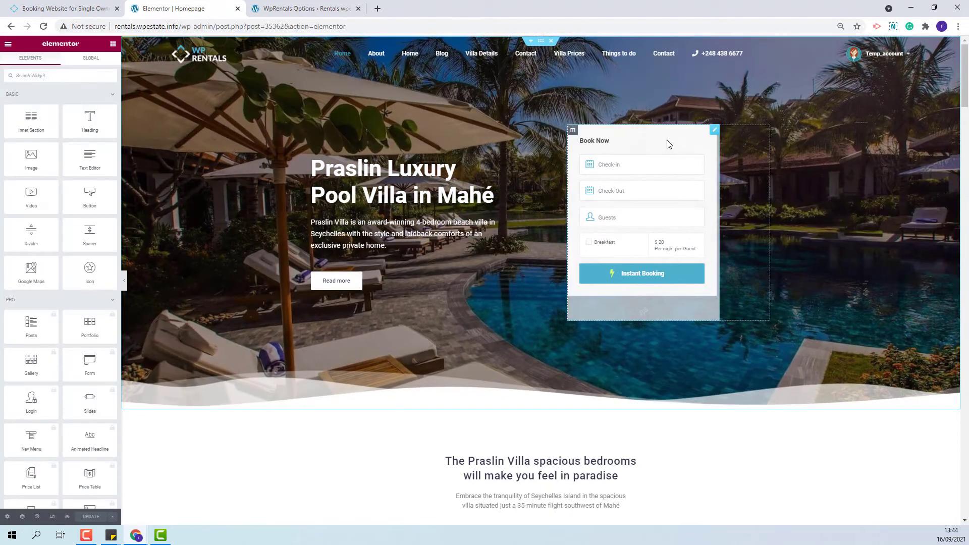
left_click(669, 144)
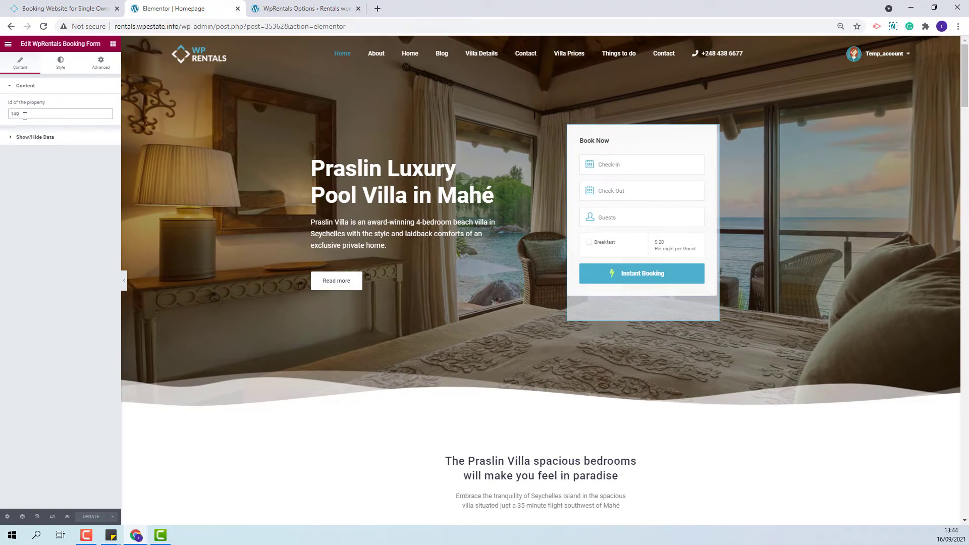
left_click_drag(39, 112, 7, 115)
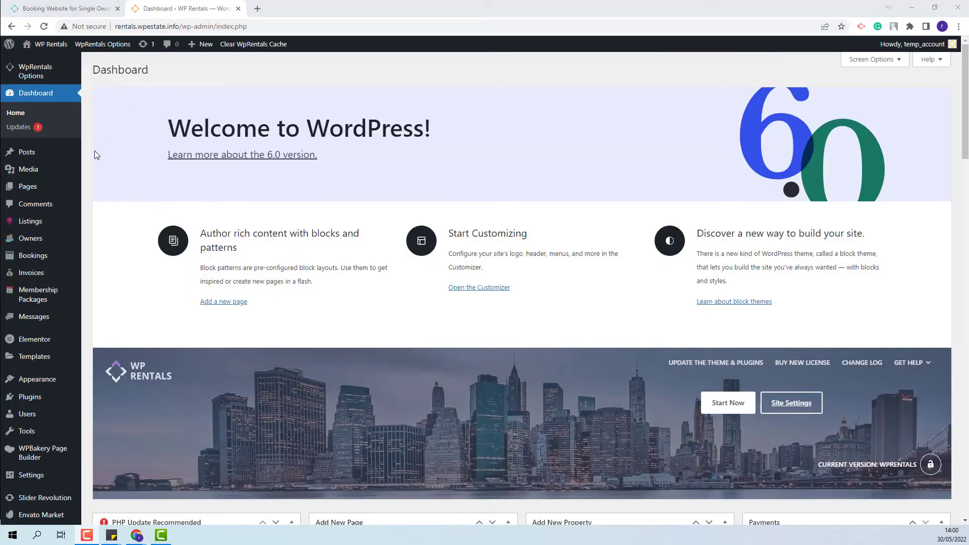
Confirm in wp-admin Listings that the Praslin villa's Id is 149, then return to Elementor.
mouse_move(47, 222)
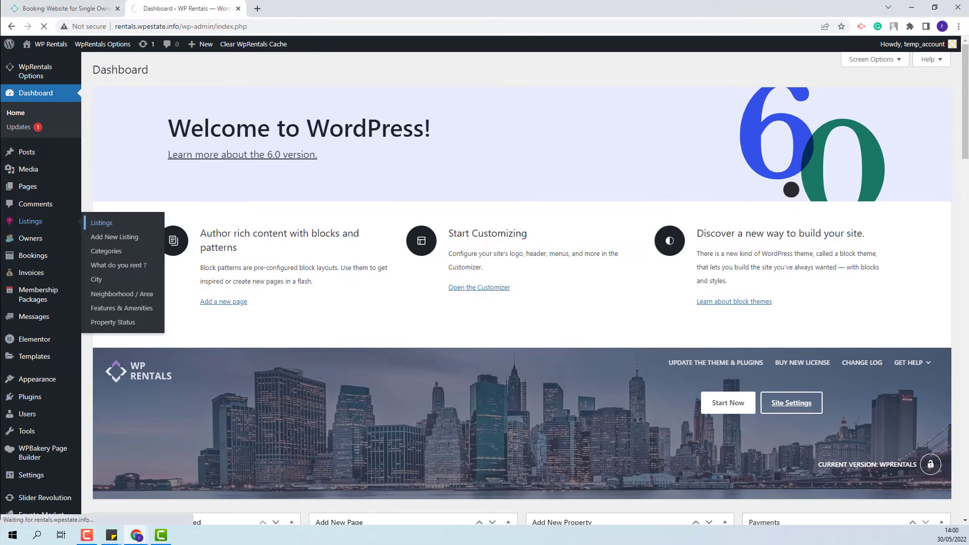
left_click(104, 223)
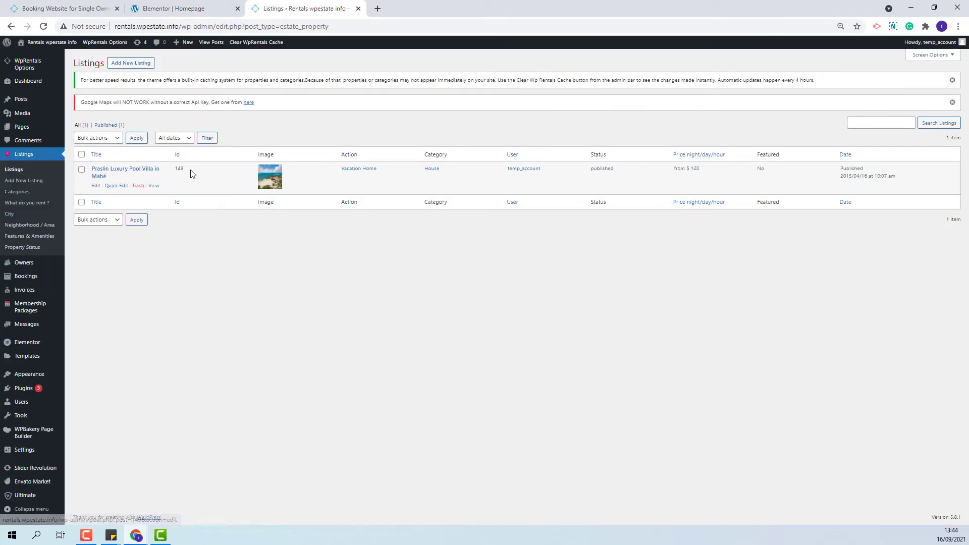
double_click(179, 169)
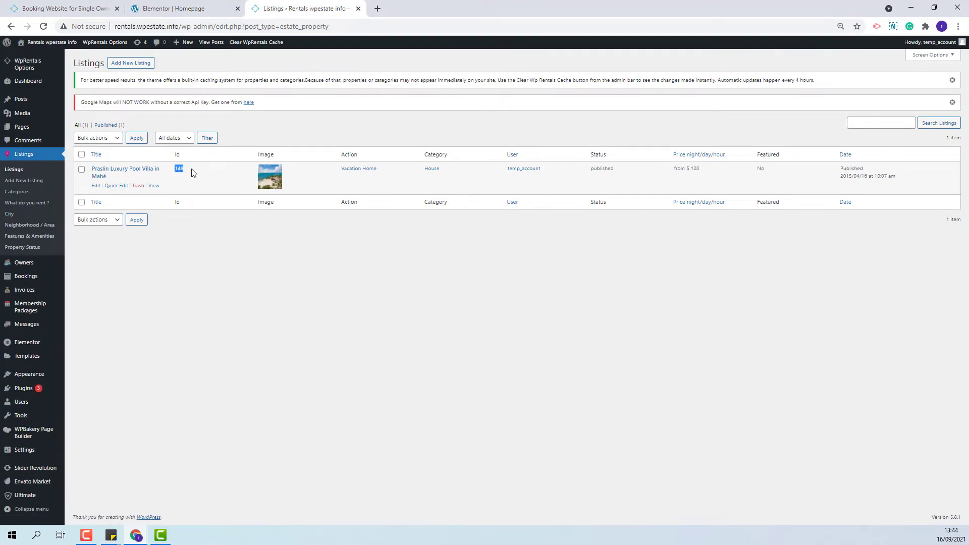
left_click(191, 7)
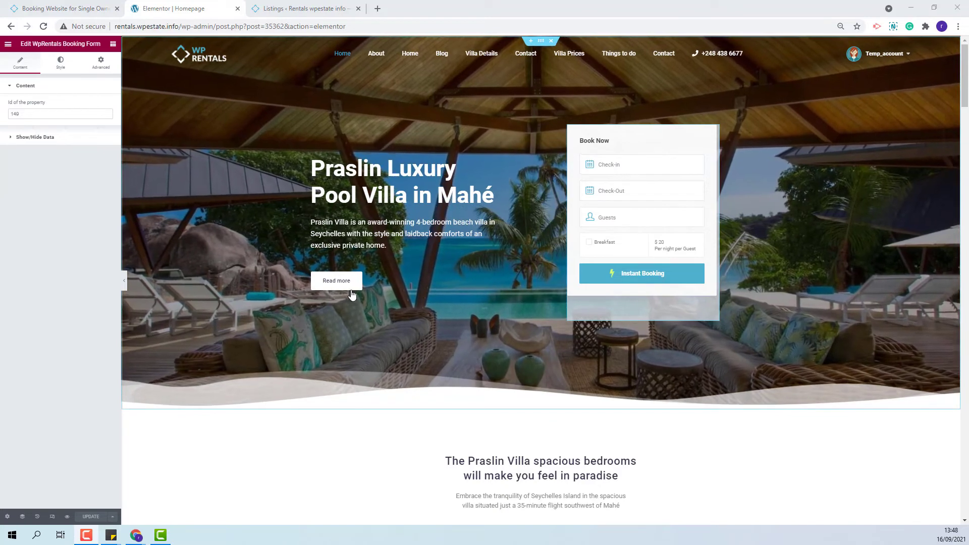
Inspect the hero section's background slideshow settings and description paragraph via the Navigator.
scroll(344, 287, "down", 3)
scroll(344, 290, "down", 3)
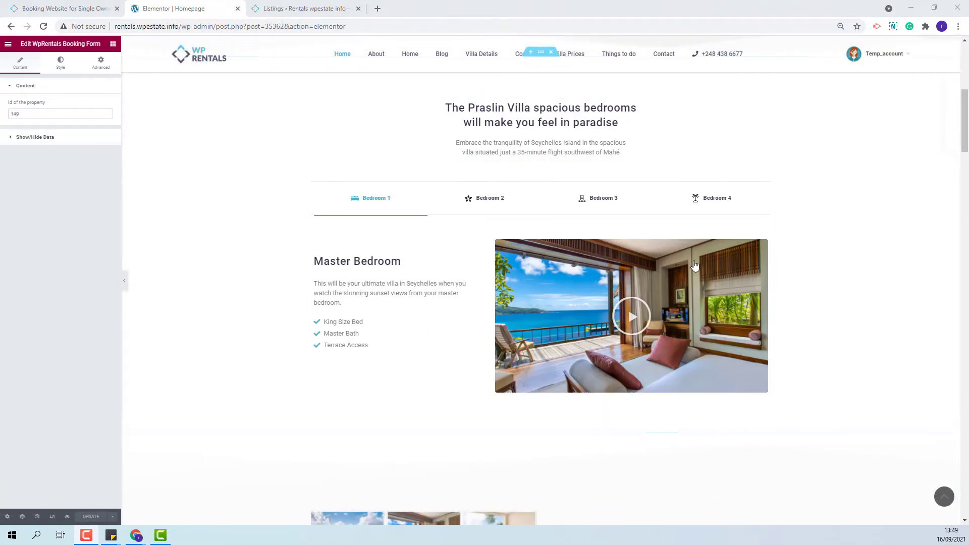
scroll(402, 342, "down", 3)
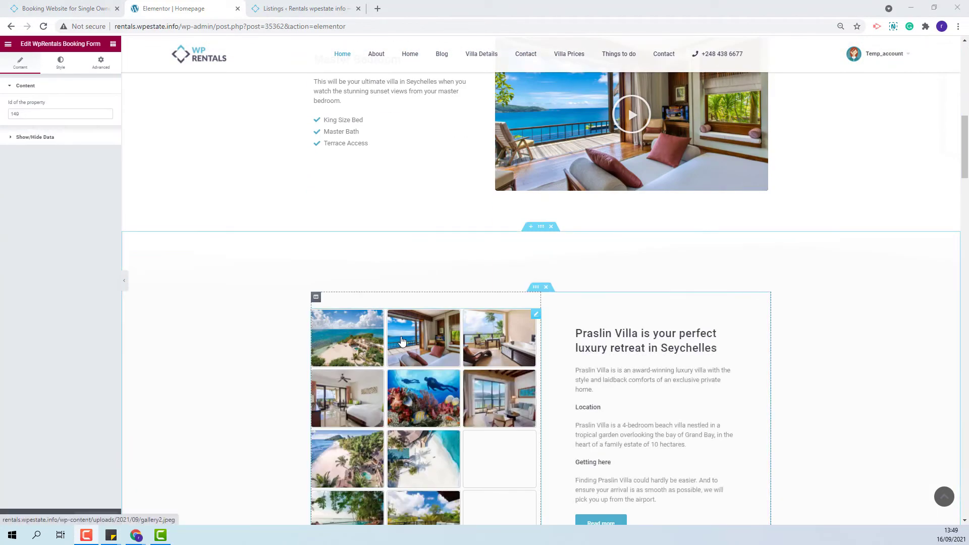
scroll(403, 342, "down", 3)
scroll(418, 344, "down", 3)
left_click(22, 516)
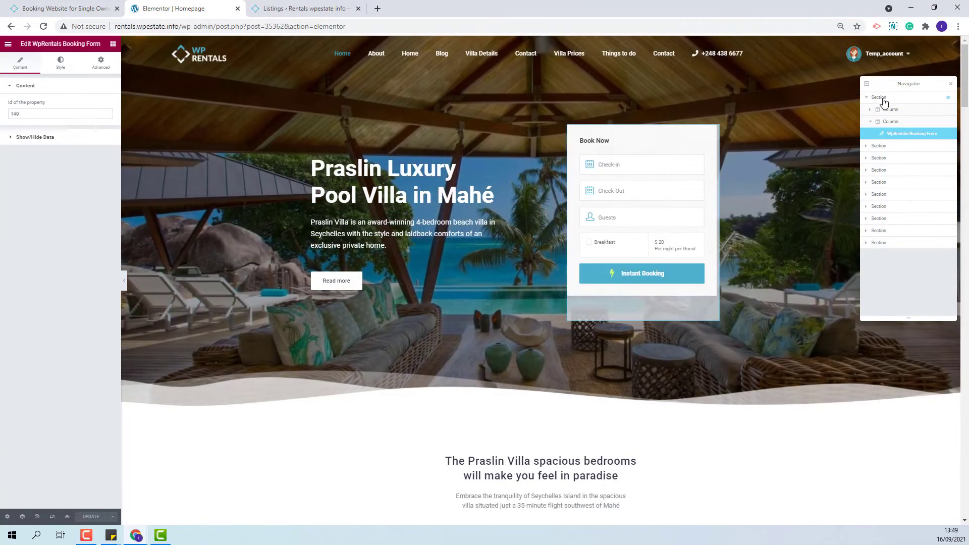
left_click(884, 99)
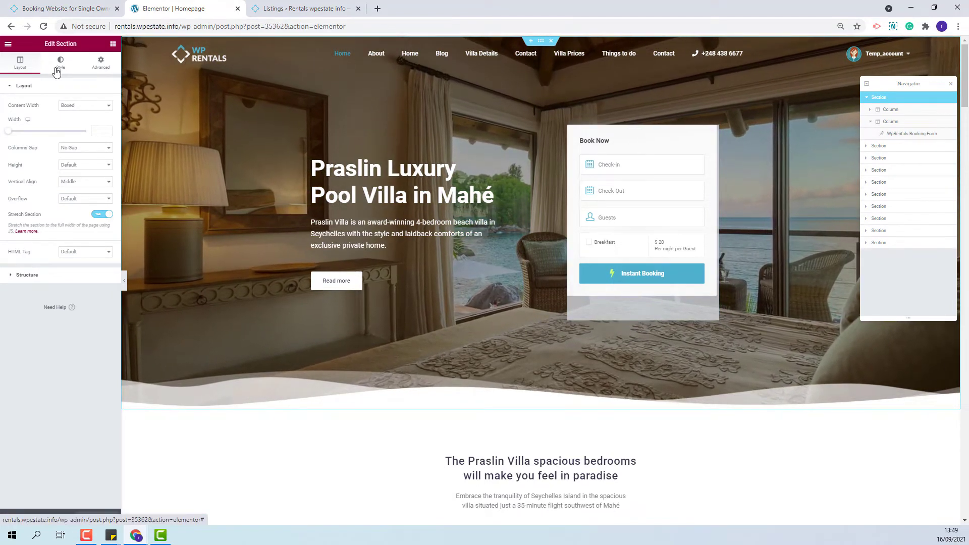
left_click(56, 72)
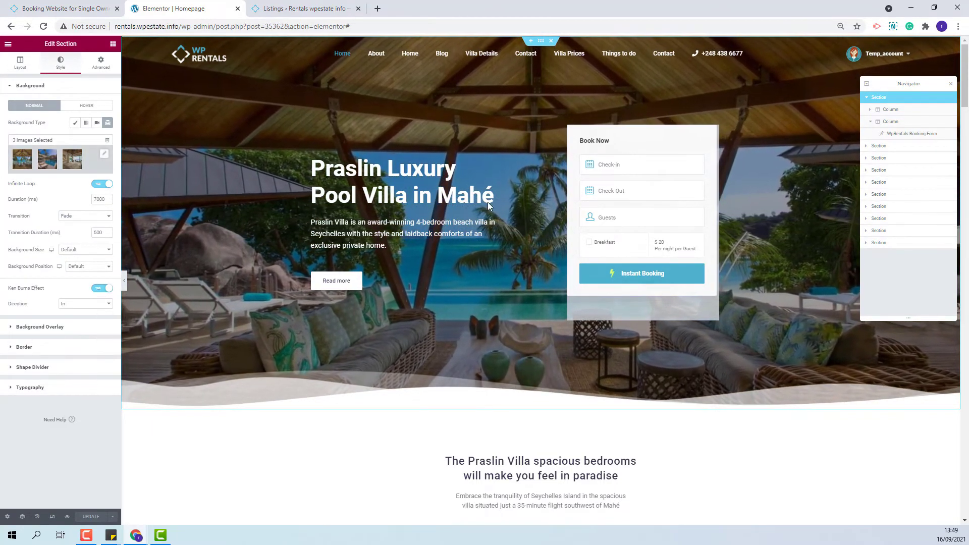
left_click(394, 234)
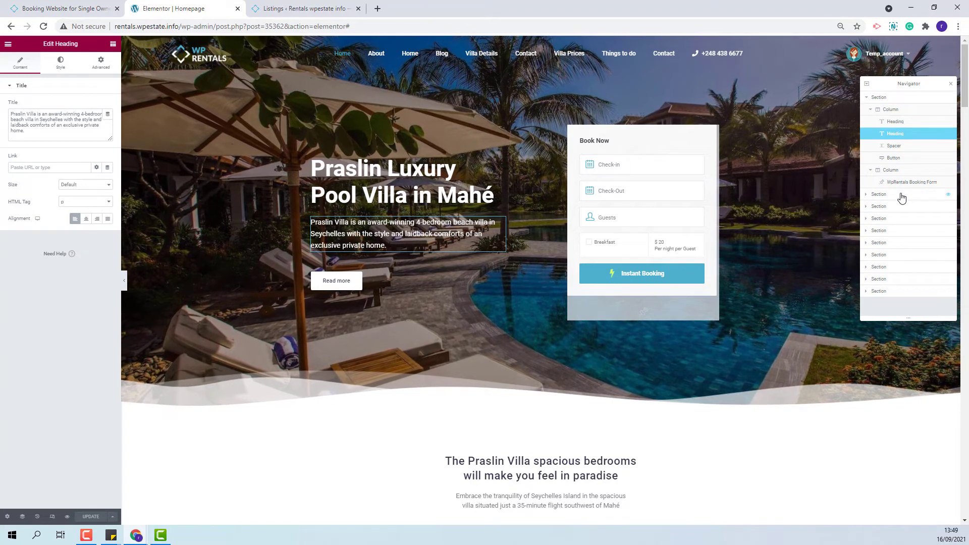
Select the bedrooms section, its heading and subheading, then the Bedroom 1–4 tabs widget.
left_click(902, 194)
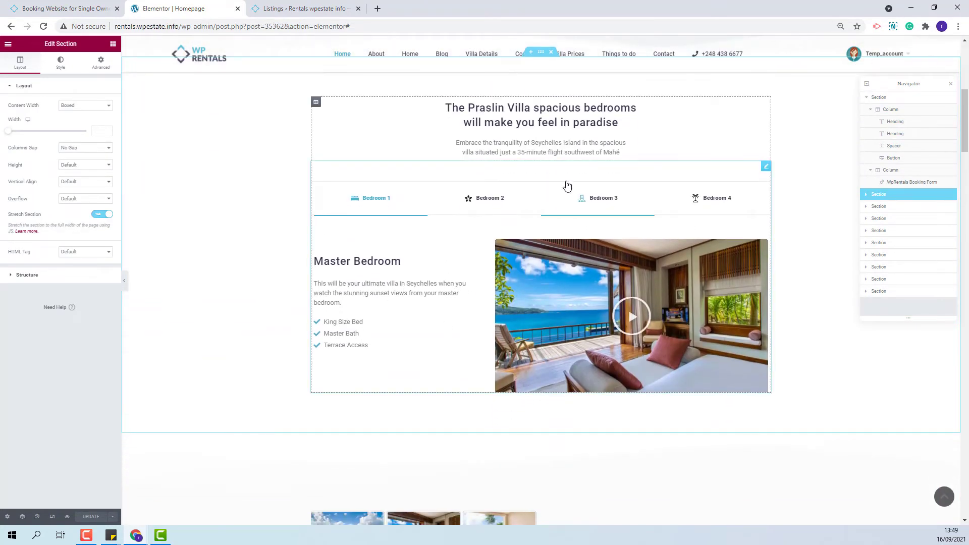
left_click(471, 122)
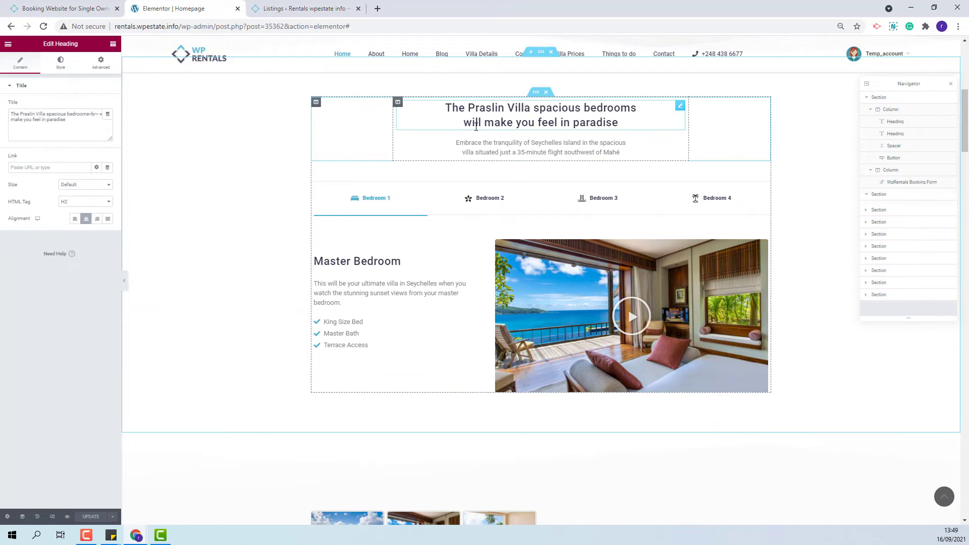
left_click(482, 152)
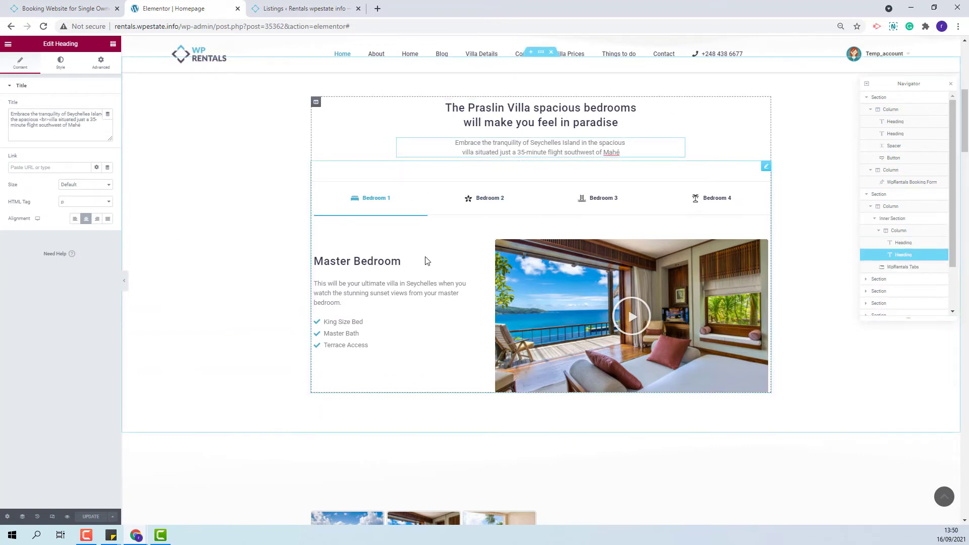
left_click(470, 201)
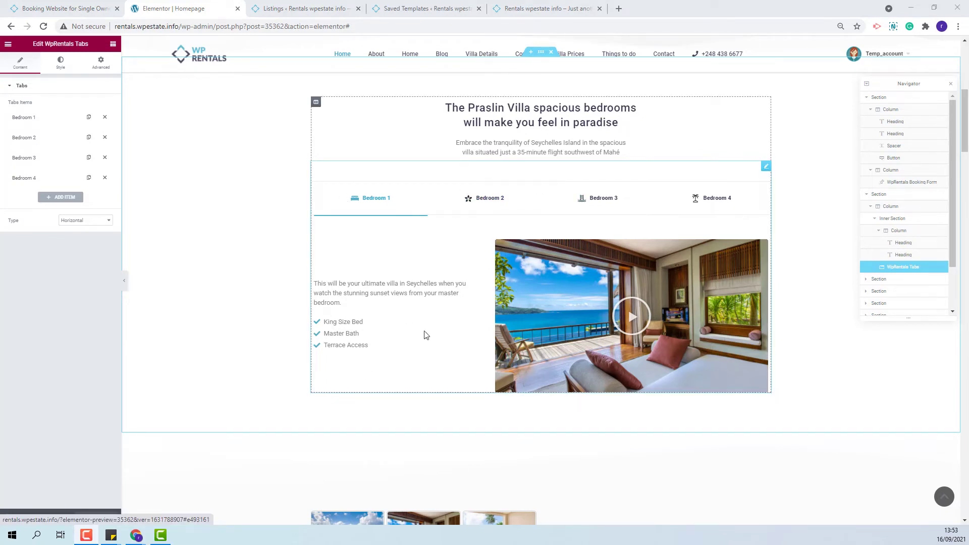
Preview the Bedroom 2, 3 and 4 tabs, return to Bedroom 1, then view the live homepage.
left_click(496, 204)
left_click(614, 202)
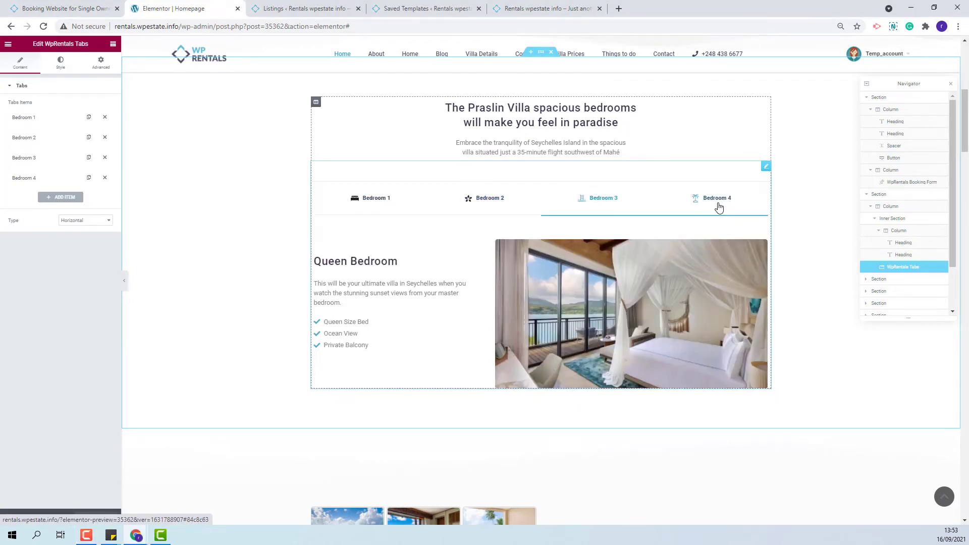
left_click(718, 205)
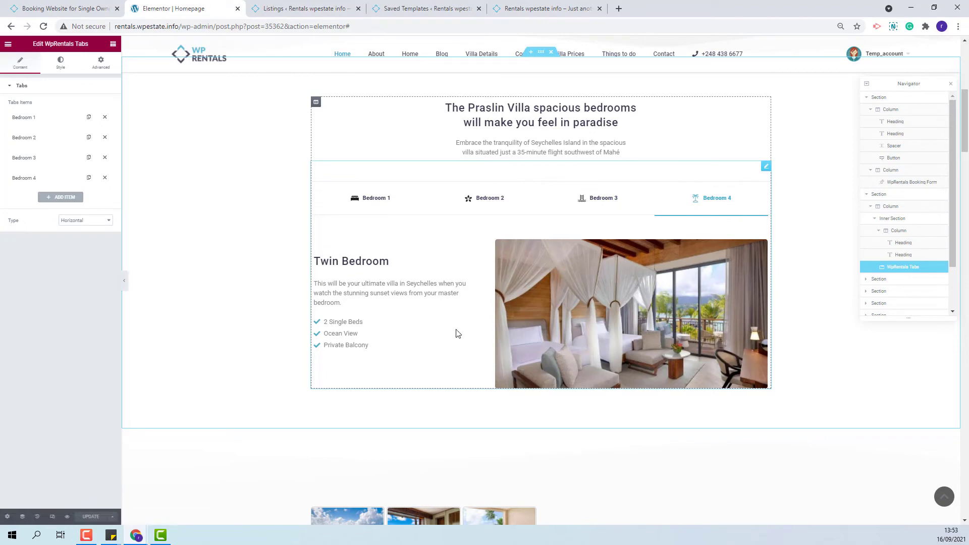
left_click(370, 199)
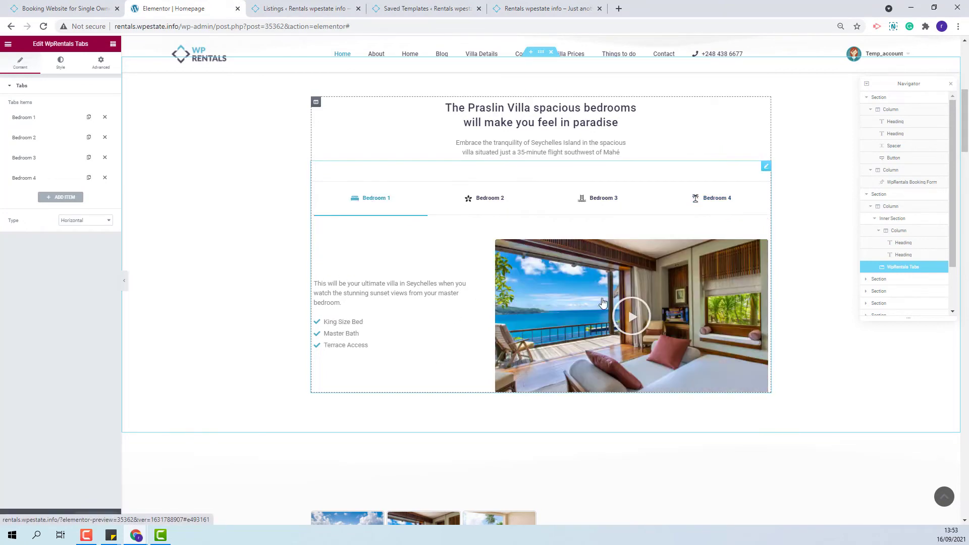
left_click(409, 10)
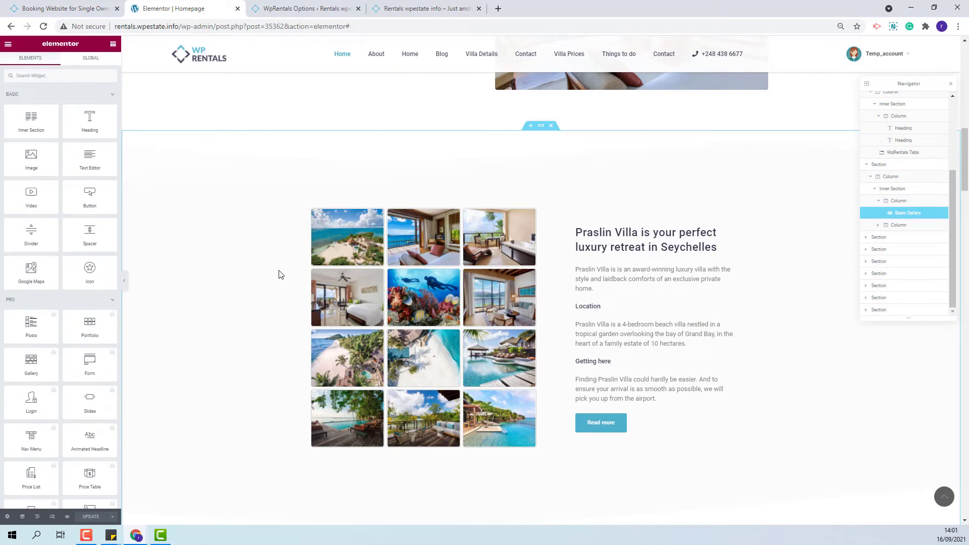
left_click(404, 8)
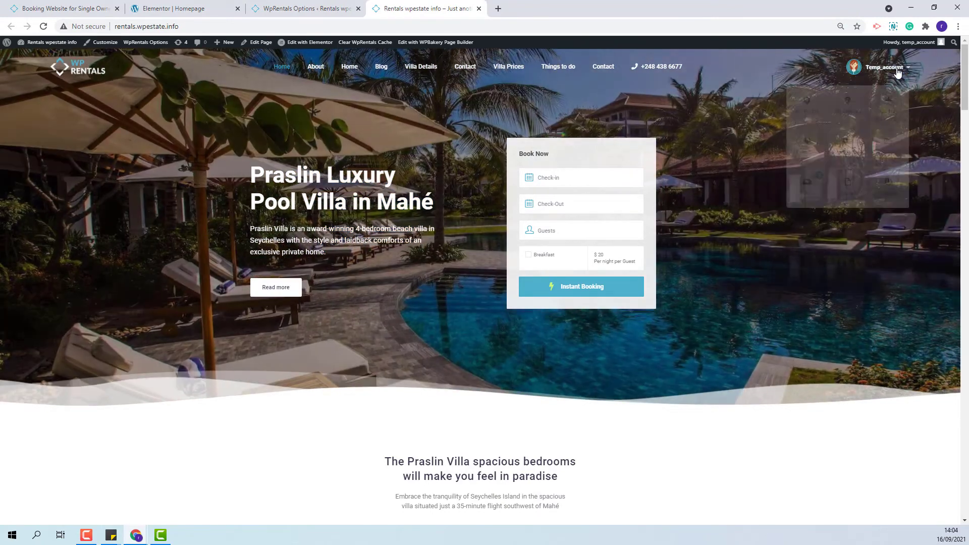
Go to the account's Bookings page from the account menu.
left_click(892, 71)
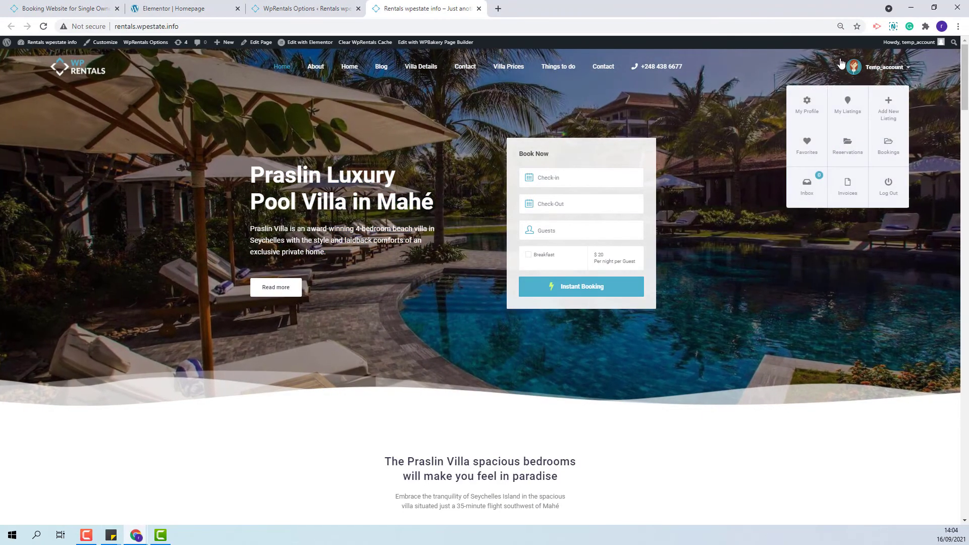
left_click(887, 145)
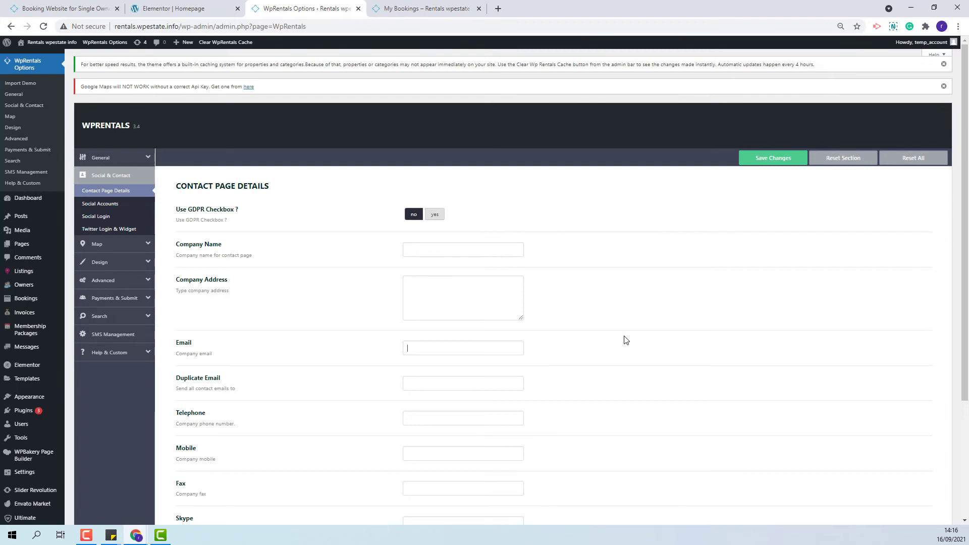
Show the WooCommerce Settings under Payments & Submit, with WooCommerce payments enabled.
left_click(112, 302)
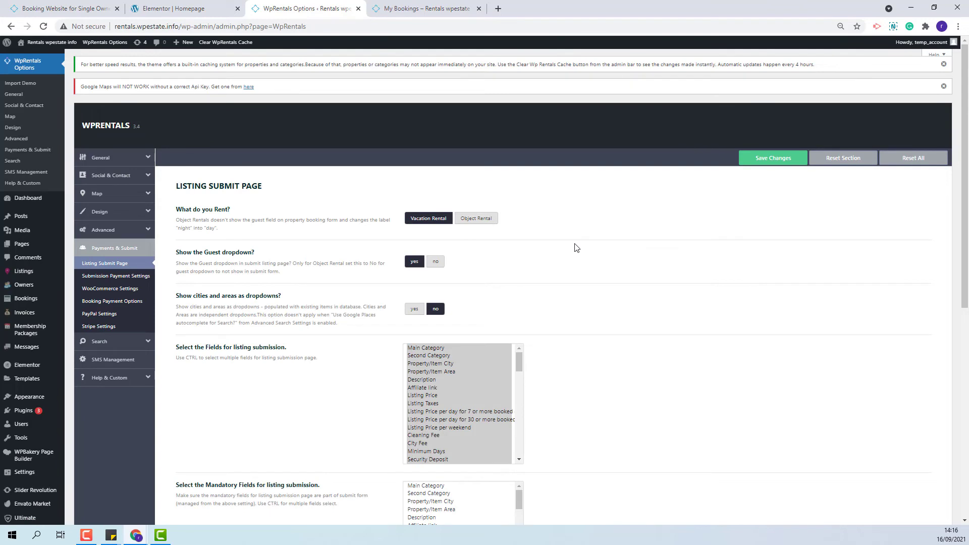
left_click(116, 290)
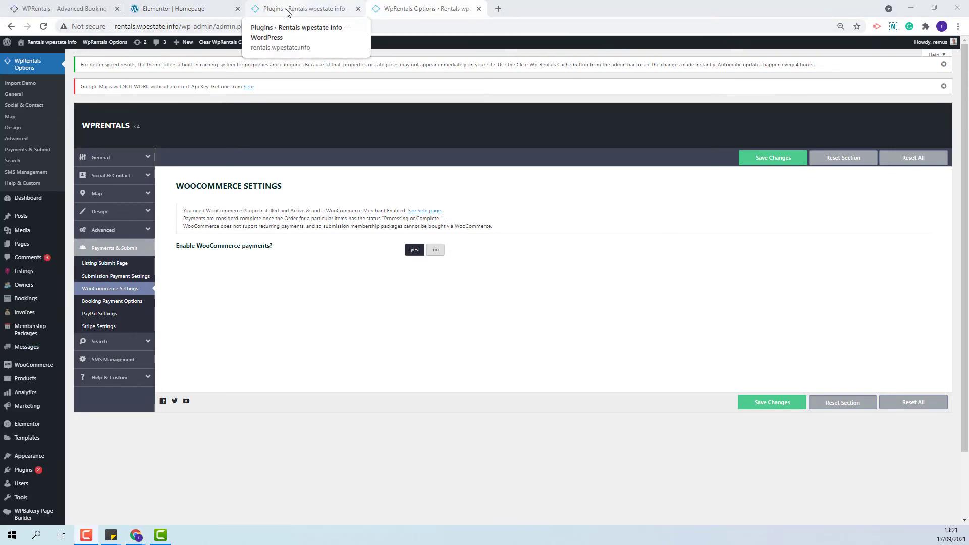
Review the plugins list and the submission payment, design and custom colour settings, then the solo demo homepage.
left_click(284, 13)
scroll(222, 348, "down", 5)
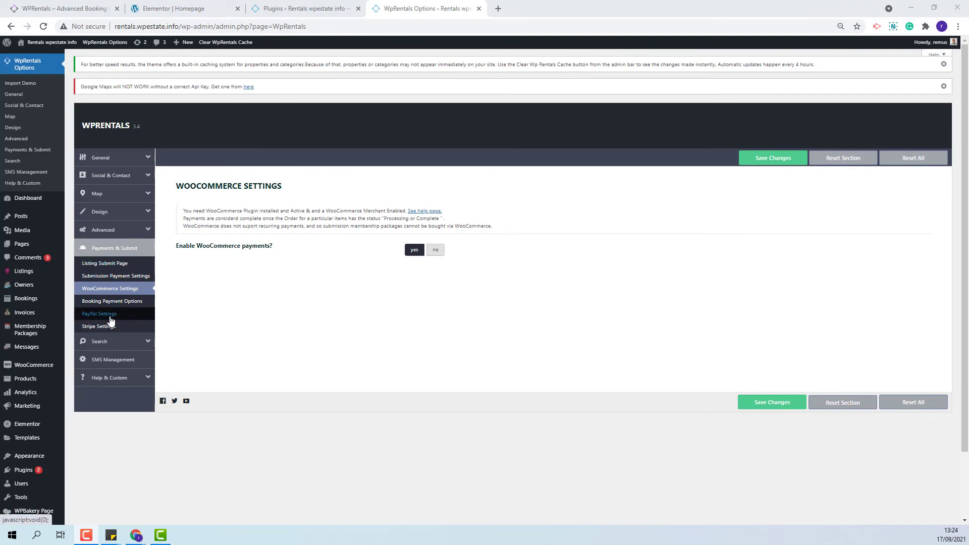
left_click(114, 277)
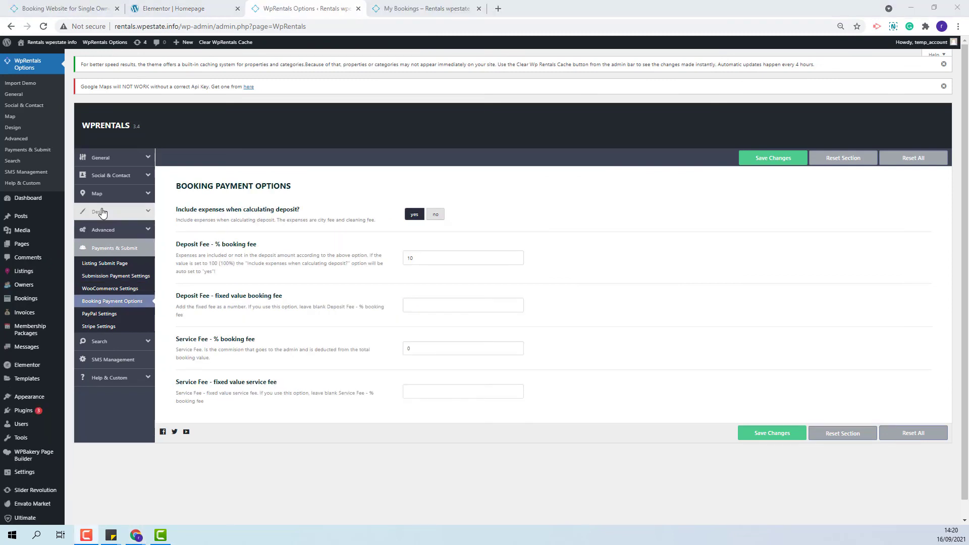
left_click(101, 212)
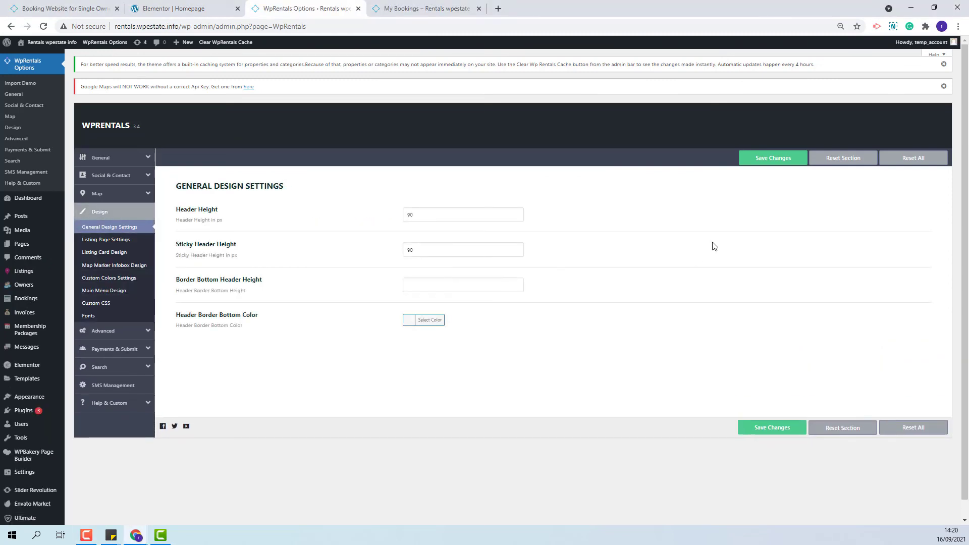
left_click(108, 278)
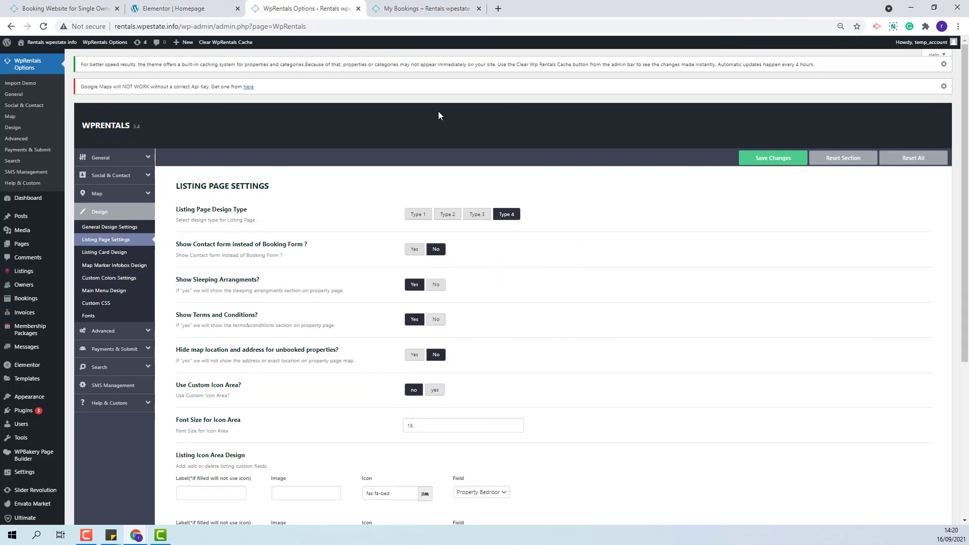
left_click(36, 8)
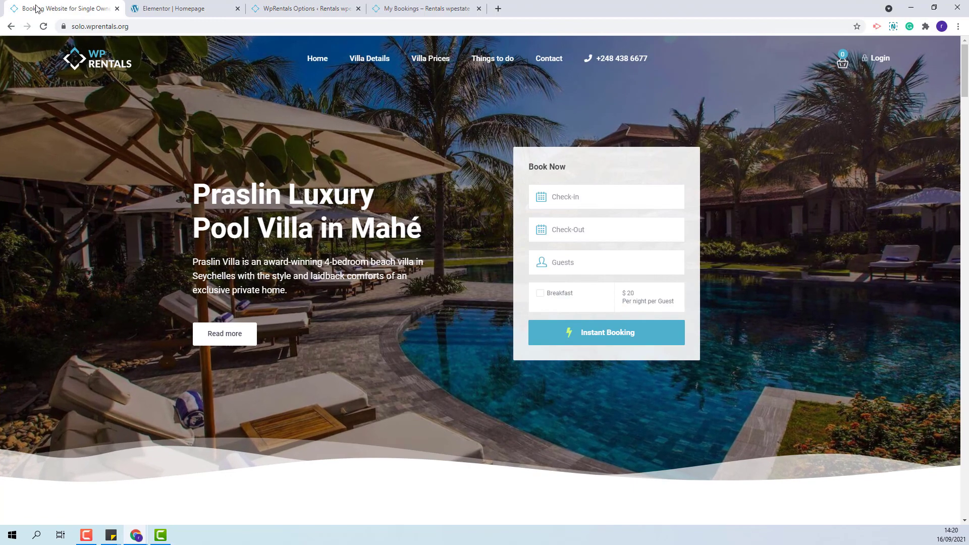